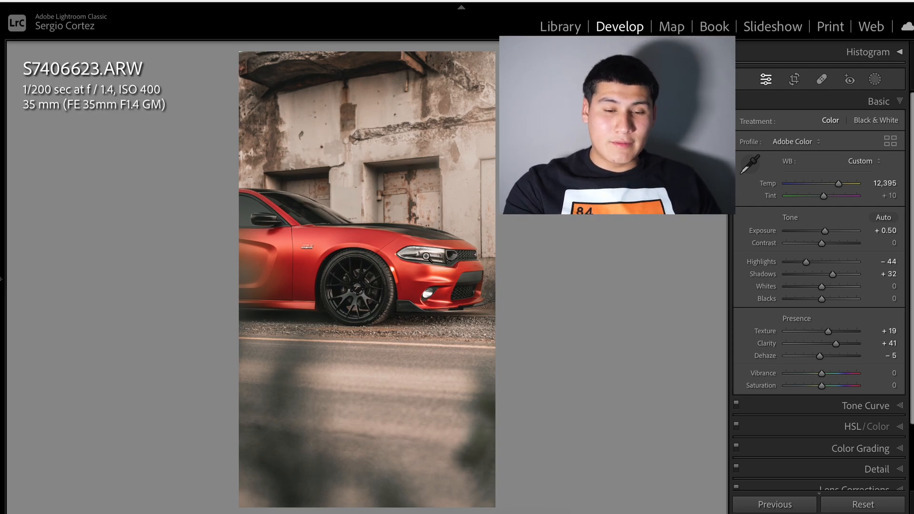
# Compare the edited car photo with its unedited original, ending on the edited version.
pyautogui.press('\\')
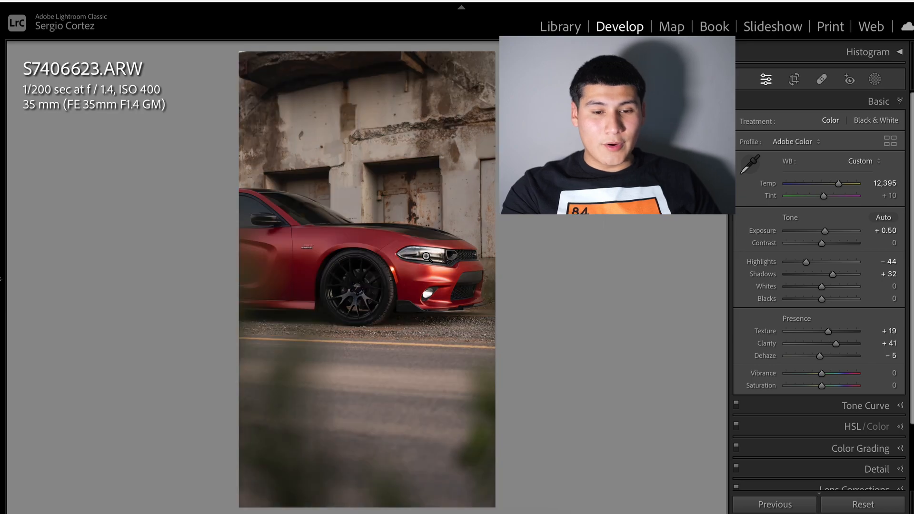
pyautogui.press('\\')
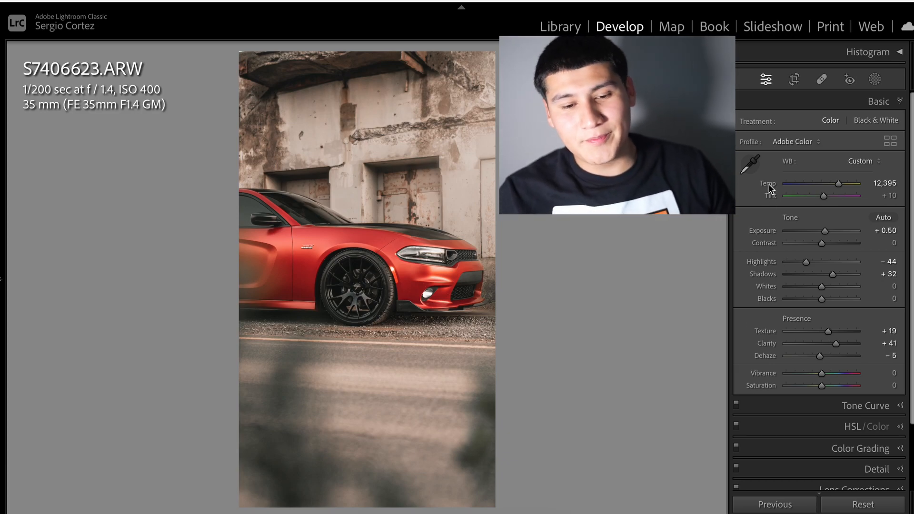
pyautogui.hotkey('ctrl', 'z')
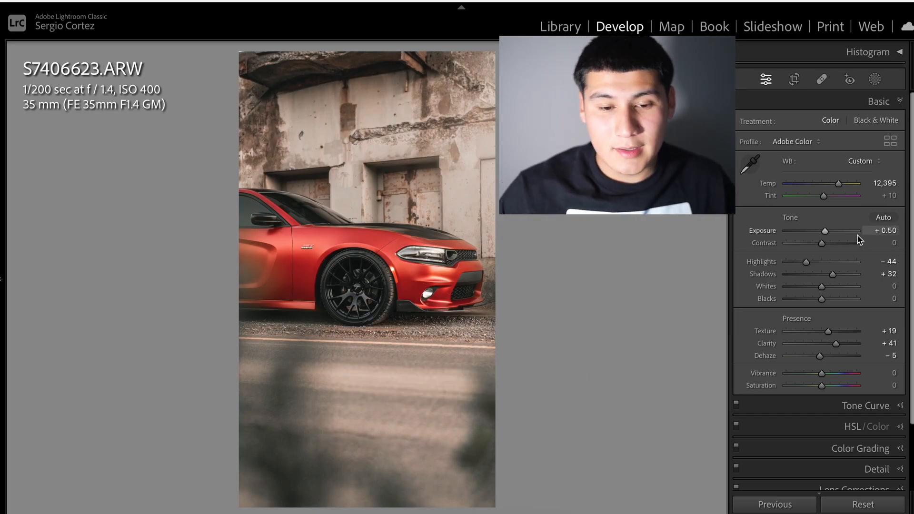
# Raise the white balance temperature to 15,359 and compare it with the previous setting, keeping the warmer value.
pyautogui.moveTo(838, 185); pyautogui.dragTo(844, 192)
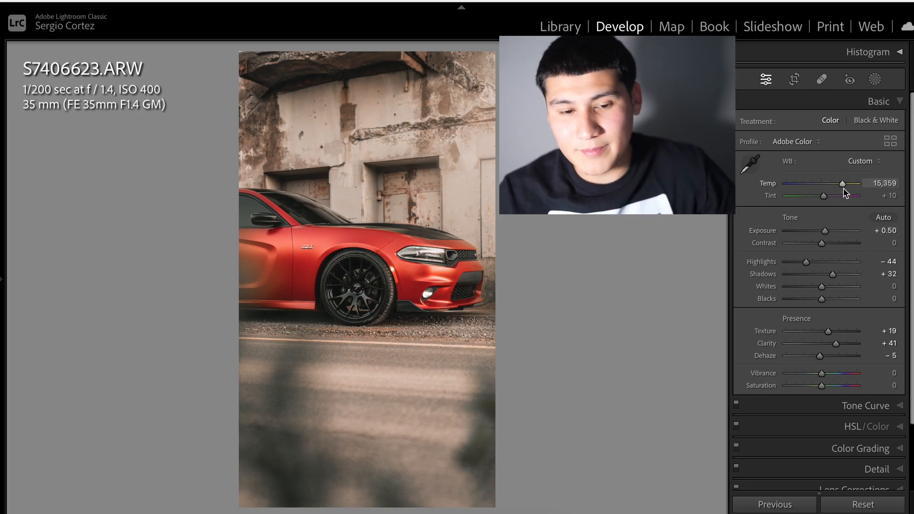
pyautogui.hotkey('ctrl', 'z')
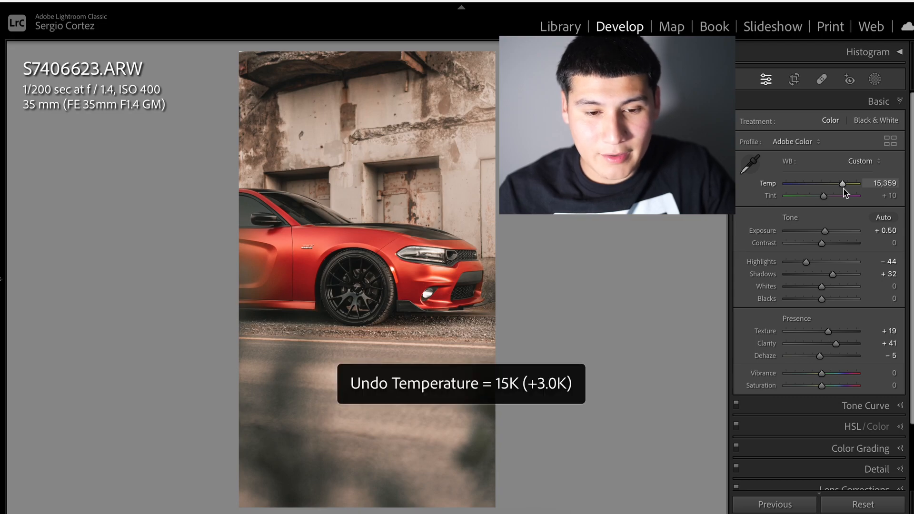
pyautogui.hotkey('ctrl', 'y')
pyautogui.hotkey('ctrl', 'z')
pyautogui.hotkey('ctrl', 'y')
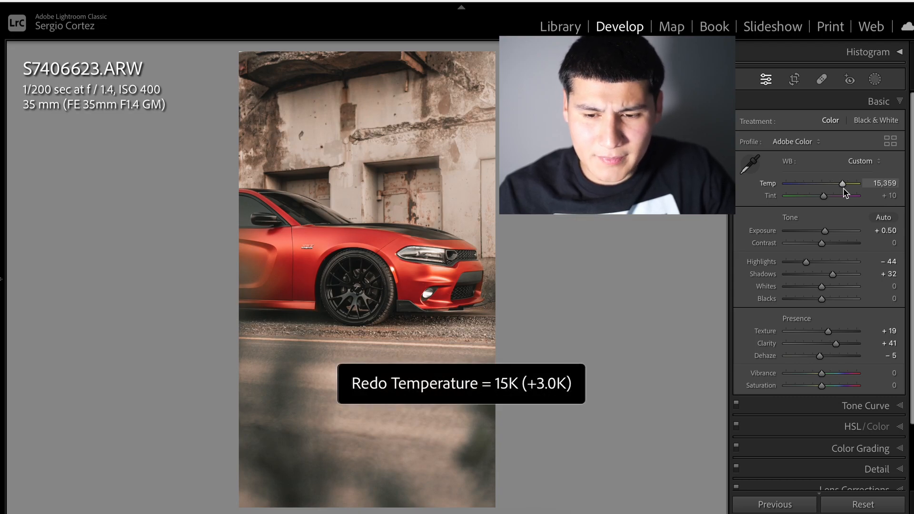
pyautogui.hotkey('ctrl', 'z')
pyautogui.hotkey('ctrl', 'y')
pyautogui.hotkey('ctrl', 'z')
pyautogui.hotkey('ctrl', 'y')
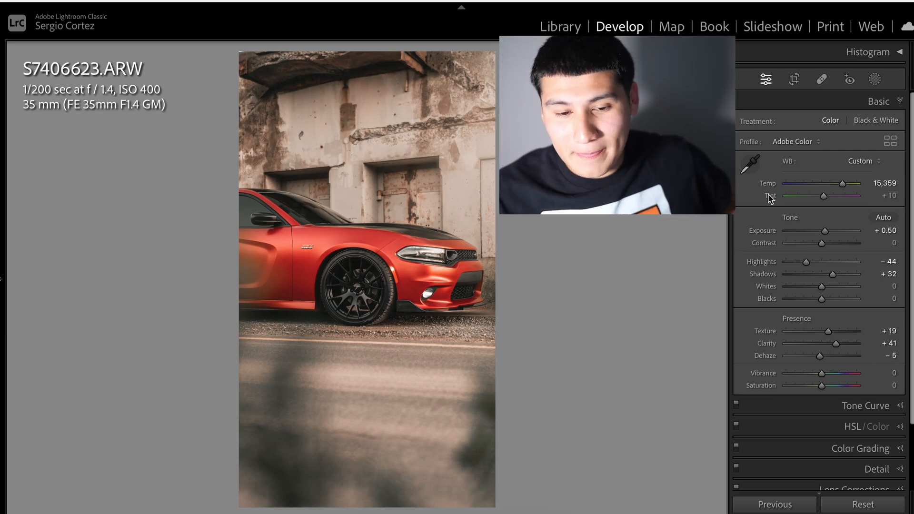
# Lower the tint to +5 and compare it with the previous setting, keeping the new value.
pyautogui.moveTo(824, 199); pyautogui.dragTo(823, 199)
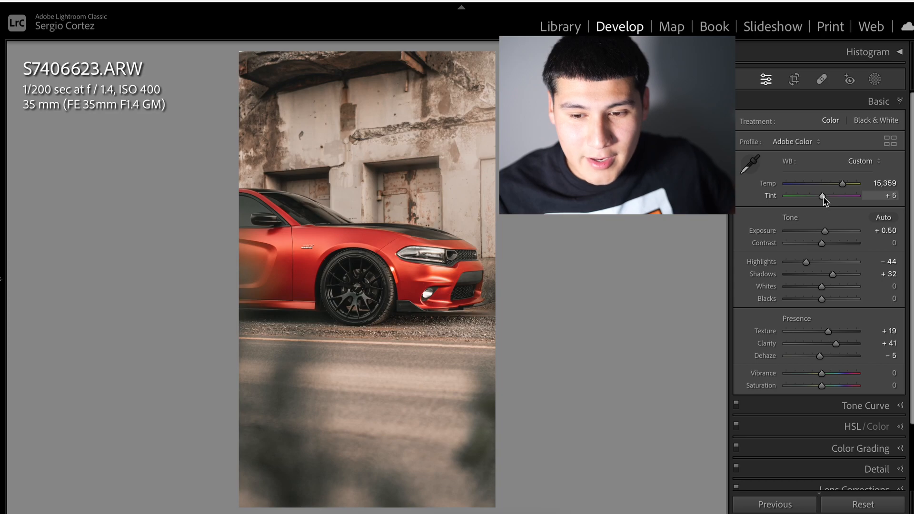
pyautogui.moveTo(823, 198); pyautogui.dragTo(823, 199)
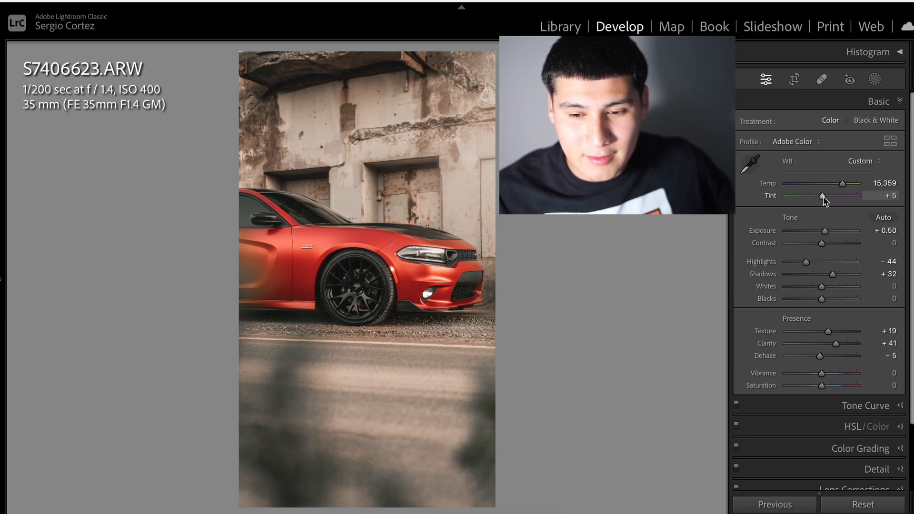
pyautogui.hotkey('ctrl', 'z')
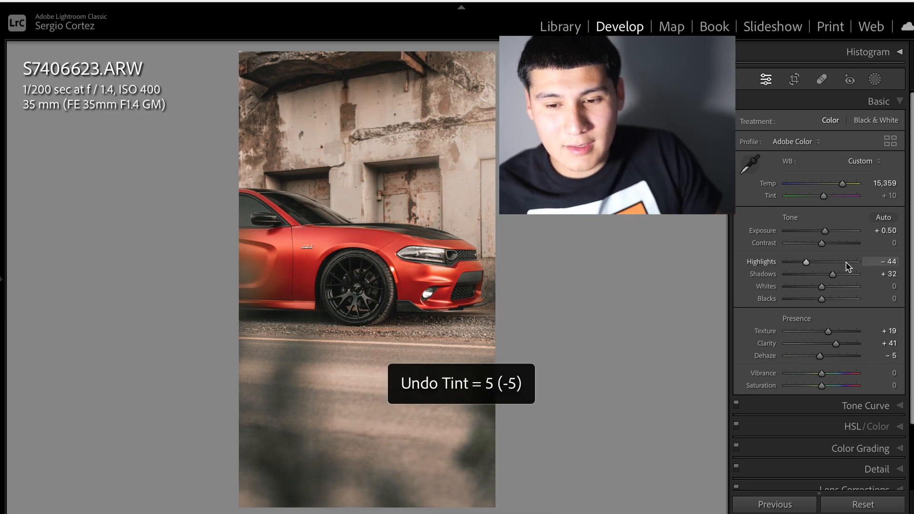
pyautogui.hotkey('ctrl', 'y')
pyautogui.hotkey('ctrl', 'z')
pyautogui.hotkey('ctrl', 'y')
pyautogui.hotkey('ctrl', 'z')
pyautogui.hotkey('ctrl', 'y')
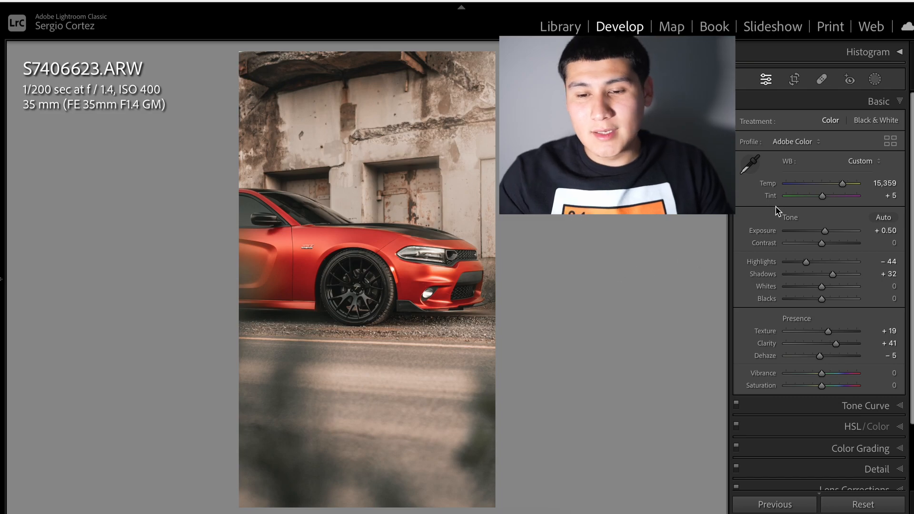
# Try a tint of +68 and an exposure of 0.00, undoing each change.
pyautogui.click(838, 196)
pyautogui.hotkey('ctrl', 'z')
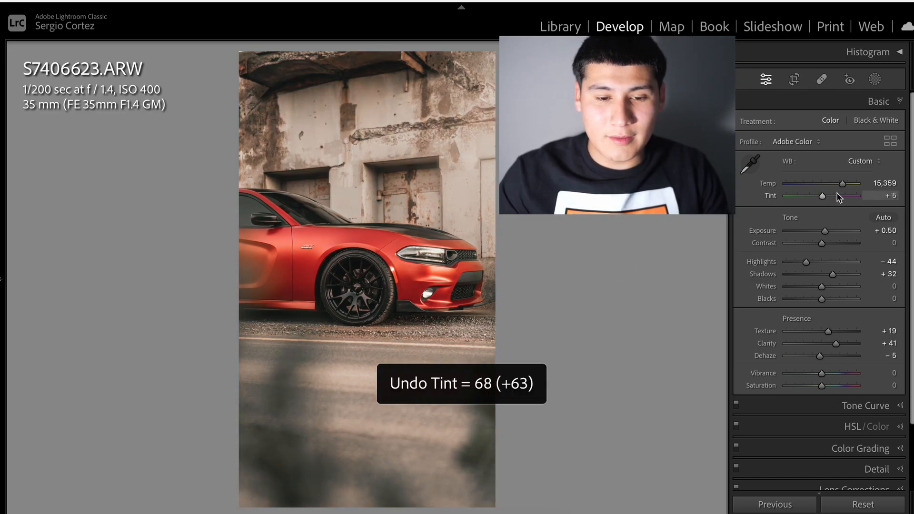
pyautogui.doubleClick(768, 231)
pyautogui.hotkey('ctrl', 'z')
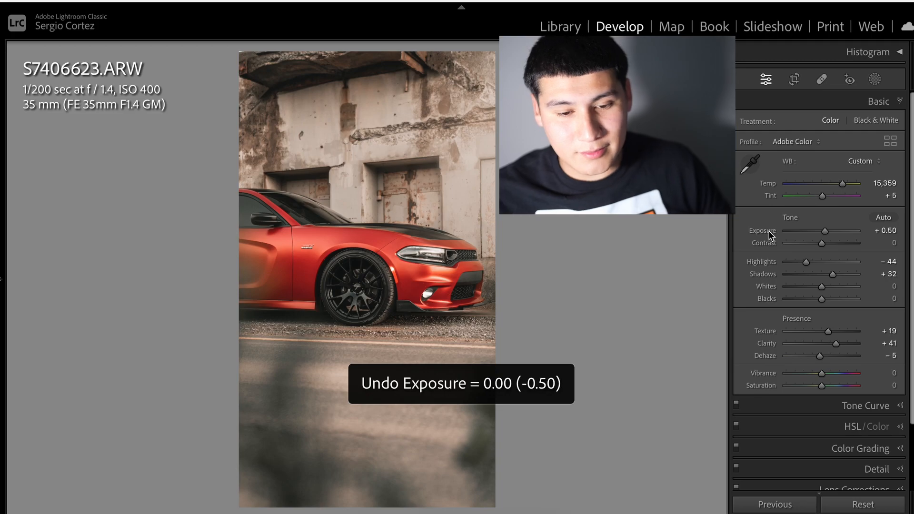
# Set the highlights to −28, comparing it with a full reset and with a lower value.
pyautogui.doubleClick(762, 262)
pyautogui.hotkey('ctrl', 'z')
pyautogui.hotkey('ctrl', 'y')
pyautogui.moveTo(823, 263)
pyautogui.mouseDown()
pyautogui.moveTo(801, 262)
pyautogui.moveTo(812, 263)
pyautogui.mouseUp()
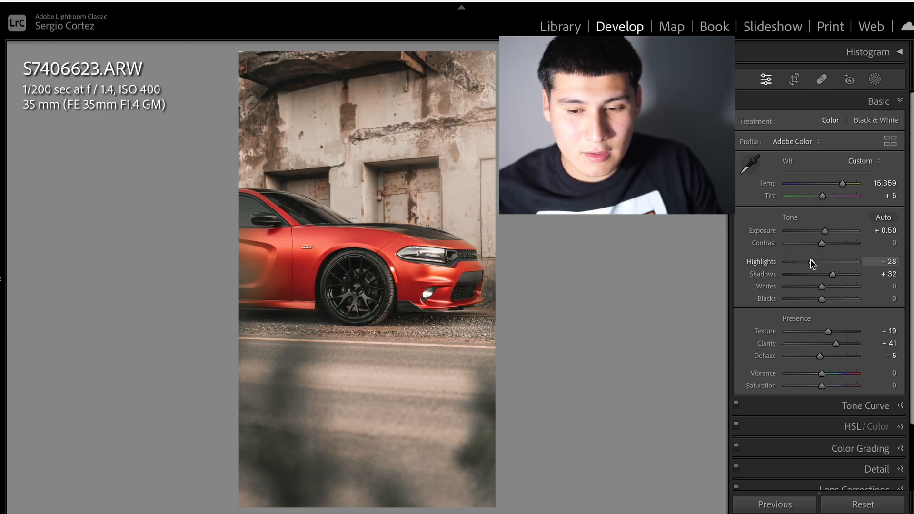
pyautogui.hotkey('ctrl', 'z')
pyautogui.hotkey('ctrl', 'y')
pyautogui.moveTo(809, 263); pyautogui.dragTo(804, 265)
pyautogui.hotkey('ctrl', 'z')
pyautogui.hotkey('ctrl', 'y')
pyautogui.hotkey('ctrl', 'z')
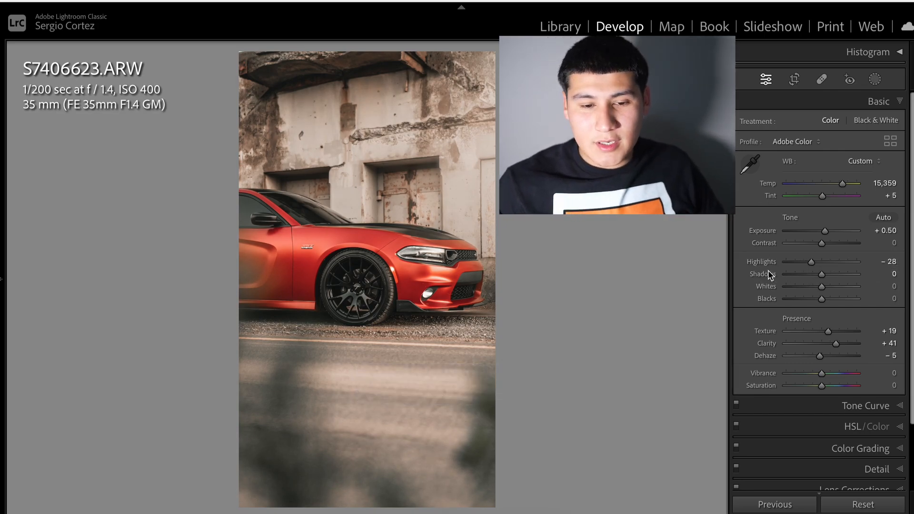
# Compare the photo with shadows reset to 0 and at +32, leaving the reset undone.
pyautogui.hotkey('ctrl', 'z')
pyautogui.hotkey('ctrl', 'y')
pyautogui.hotkey('ctrl', 'z')
pyautogui.hotkey('ctrl', 'y')
pyautogui.hotkey('ctrl', 'z')
pyautogui.hotkey('ctrl', 'y')
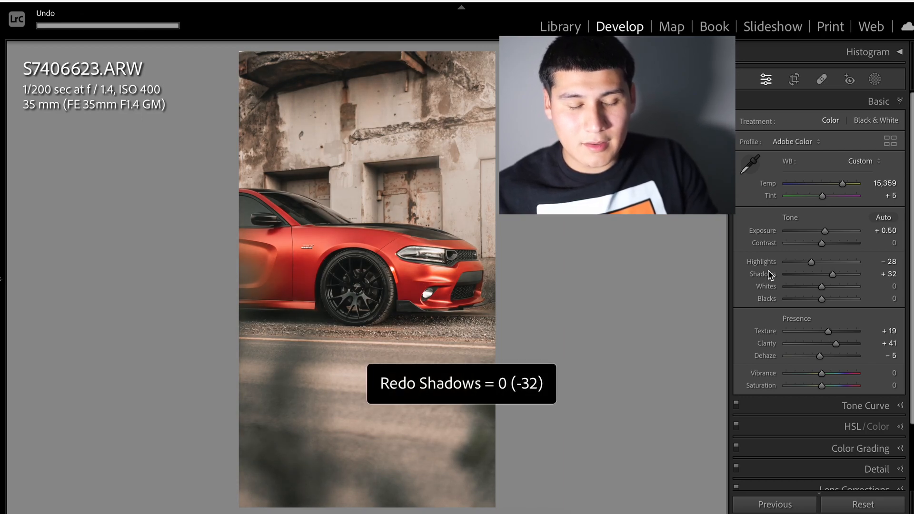
pyautogui.hotkey('ctrl', 'z')
pyautogui.hotkey('ctrl', 'y')
pyautogui.hotkey('ctrl', 'z')
pyautogui.hotkey('ctrl', 'y')
pyautogui.hotkey('ctrl', 'z')
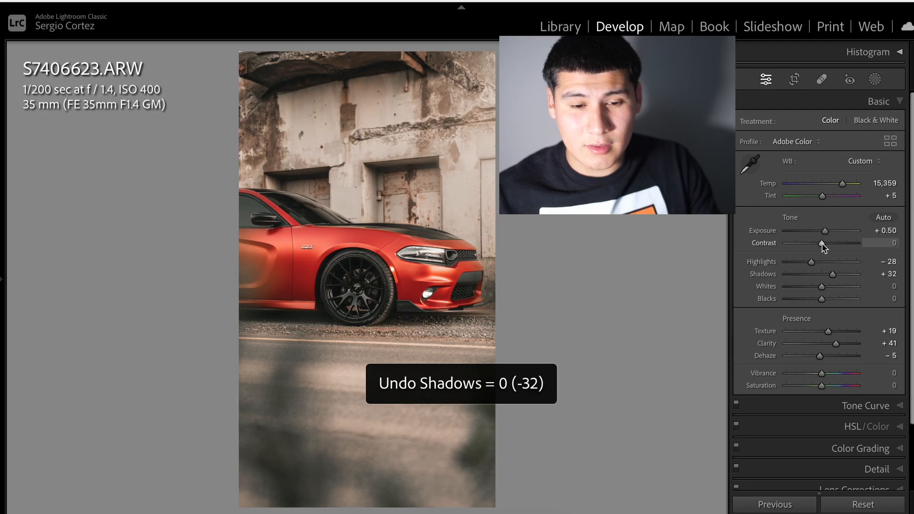
pyautogui.hotkey('ctrl', 'z')
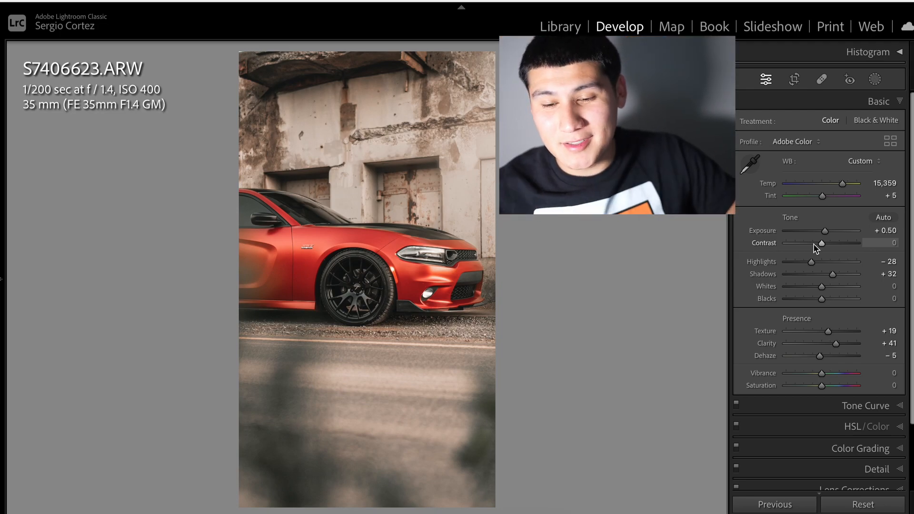
# Try the clarity at −2 and at +99, undoing each change.
pyautogui.scroll(-1, 814, 246)
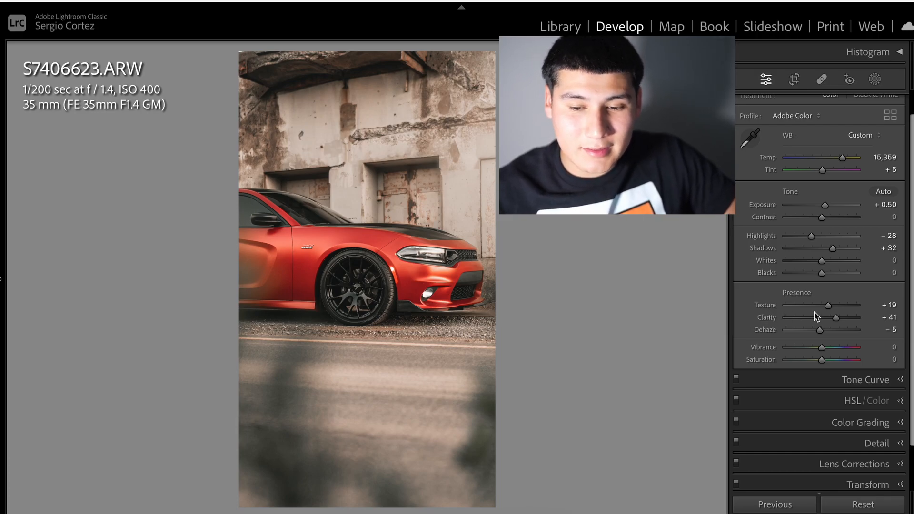
pyautogui.moveTo(833, 320); pyautogui.dragTo(817, 327)
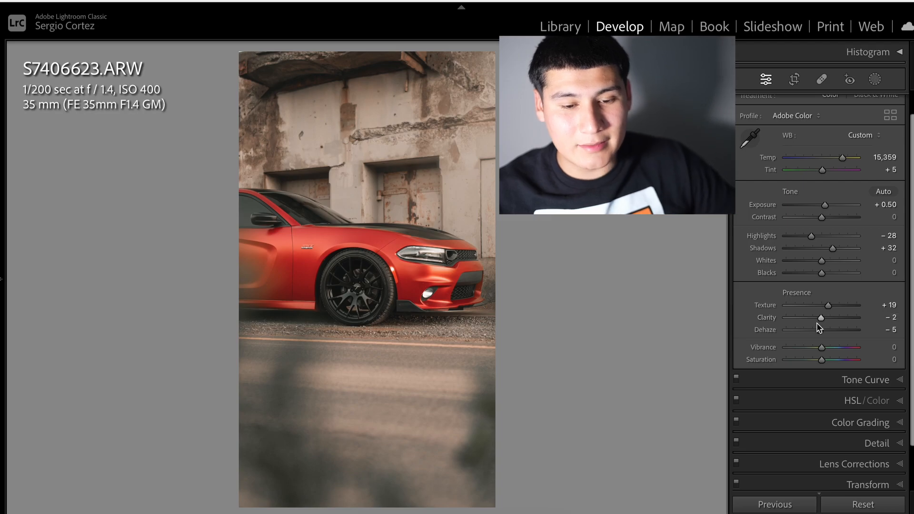
pyautogui.hotkey('ctrl', 'z')
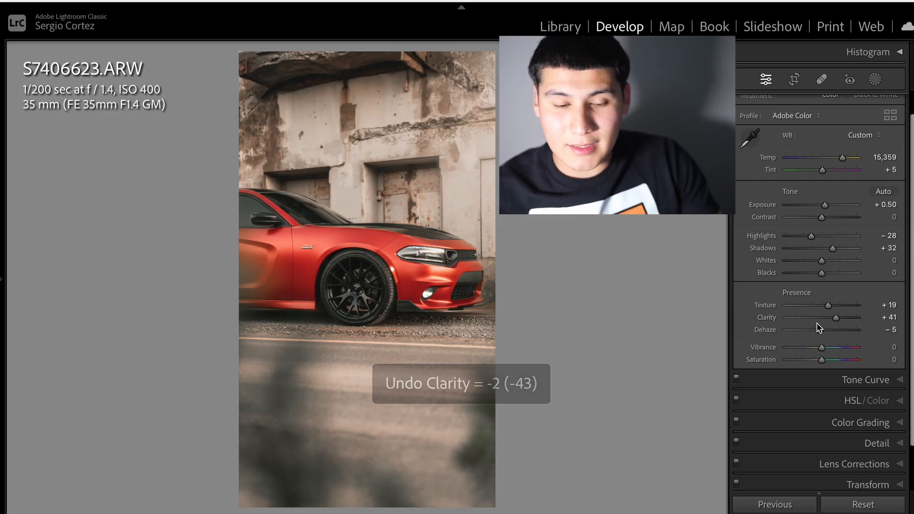
pyautogui.scroll(-2, 818, 328)
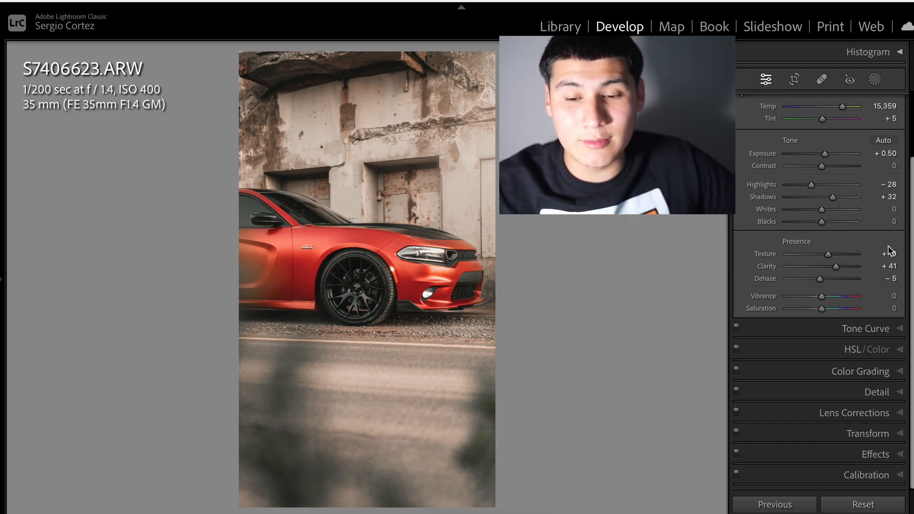
pyautogui.click(856, 267)
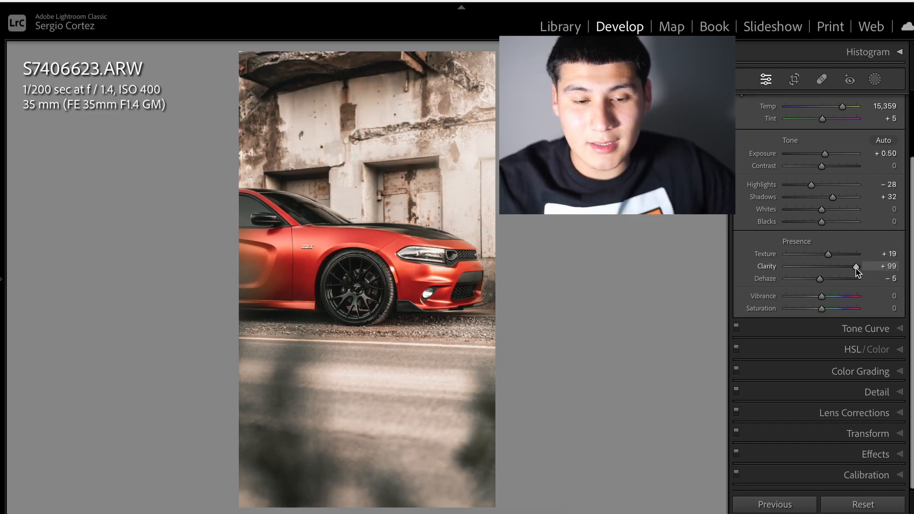
pyautogui.hotkey('ctrl', 'z')
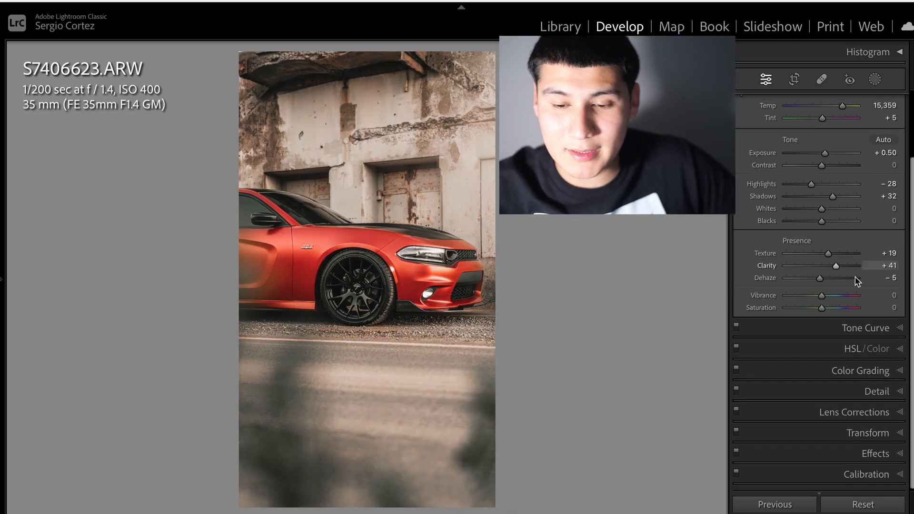
# Try raising the tone curve's white endpoint to output 255, compare it with the original curve, and undo the change.
pyautogui.click(843, 327)
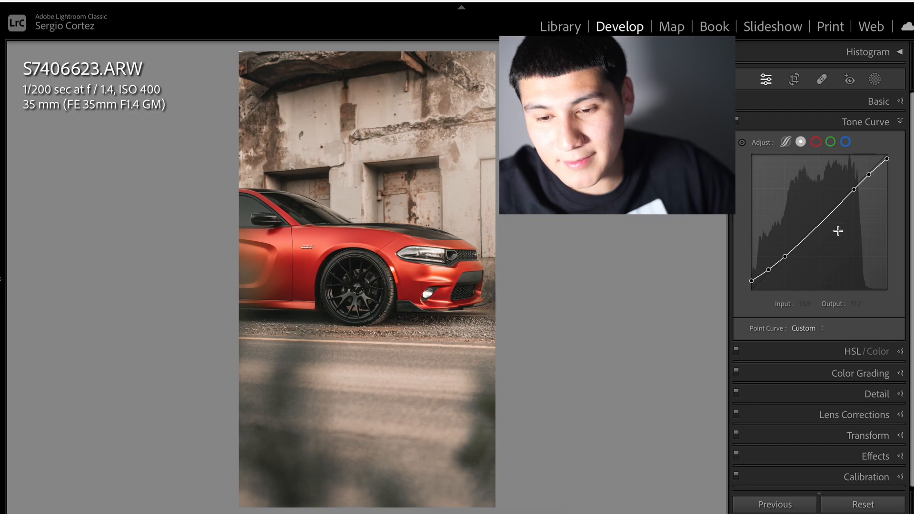
pyautogui.click(886, 157)
pyautogui.hotkey('ctrl', 'z')
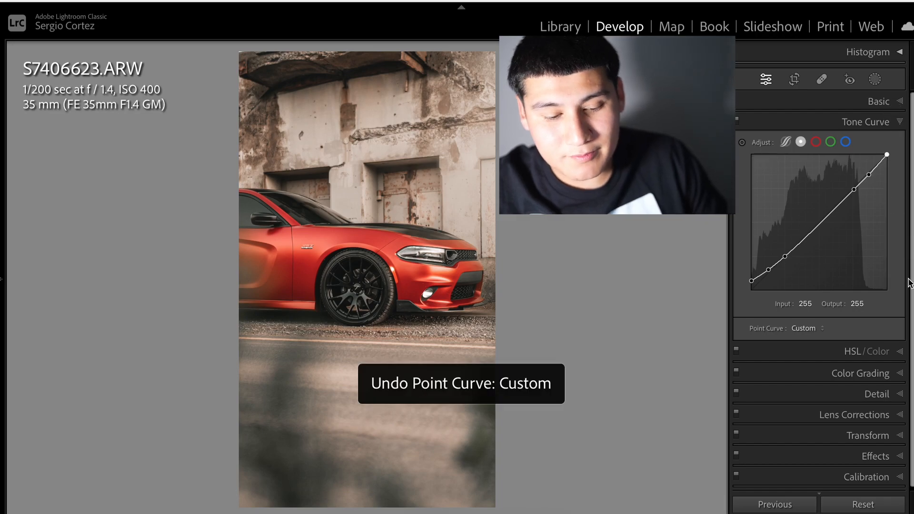
pyautogui.hotkey('ctrl', 'y')
pyautogui.hotkey('ctrl', 'z')
pyautogui.hotkey('ctrl', 'y')
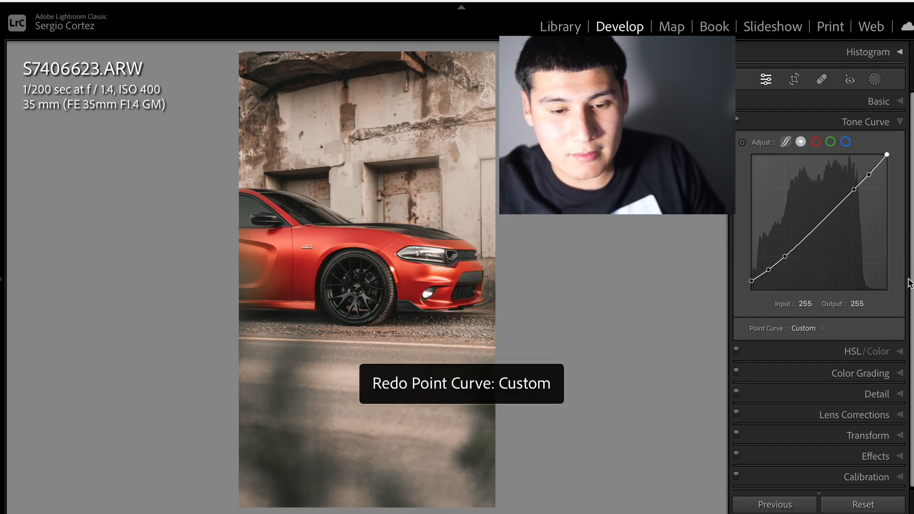
pyautogui.hotkey('ctrl', 'z')
pyautogui.hotkey('ctrl', 'y')
pyautogui.hotkey('ctrl', 'z')
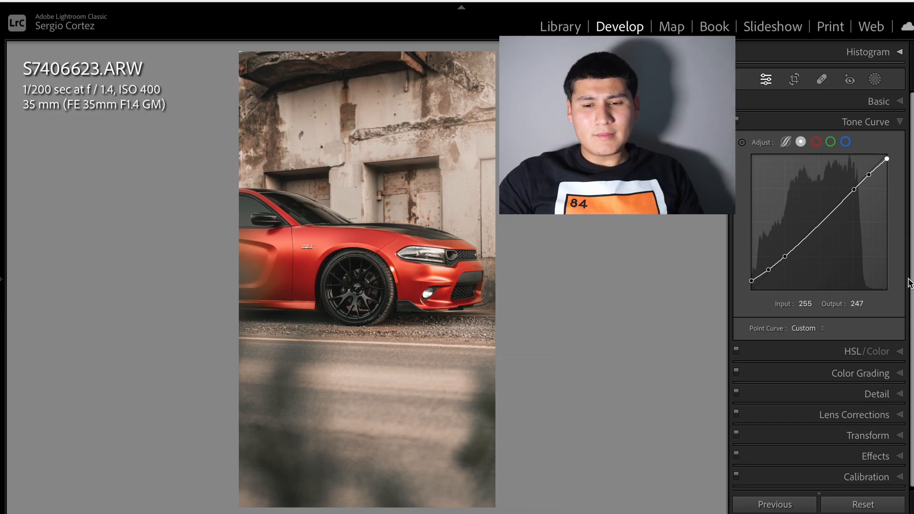
# Open the HSL/Color settings and compare the photo with its original and with the color adjustments switched off and on.
pyautogui.moveTo(2, 278)
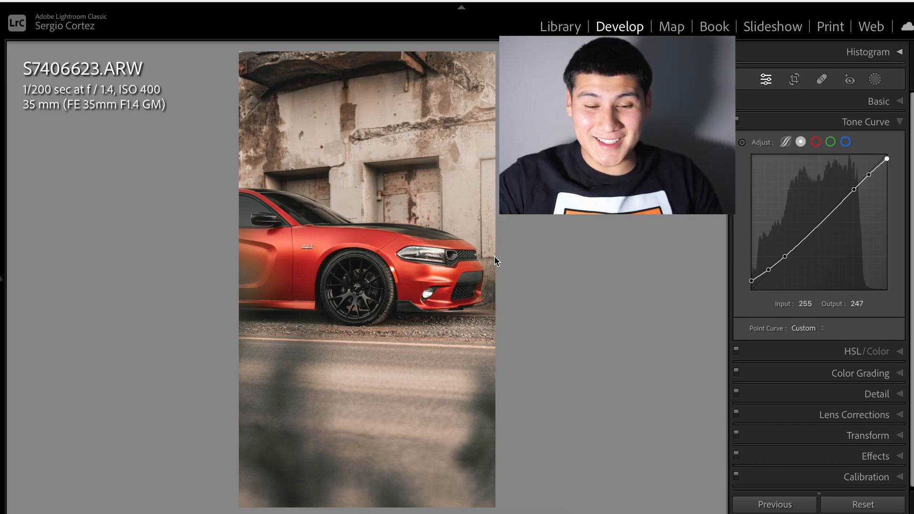
pyautogui.scroll(-1, 828, 228)
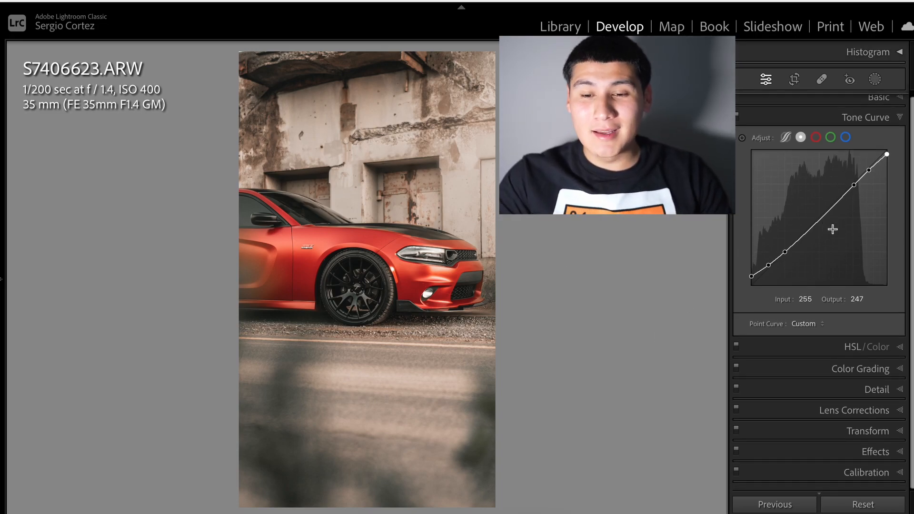
pyautogui.scroll(1, 832, 229)
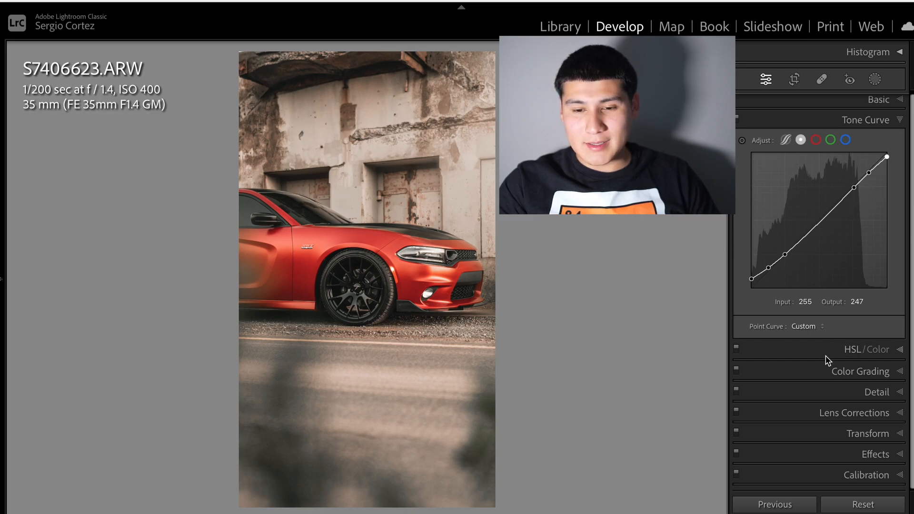
pyautogui.click(851, 349)
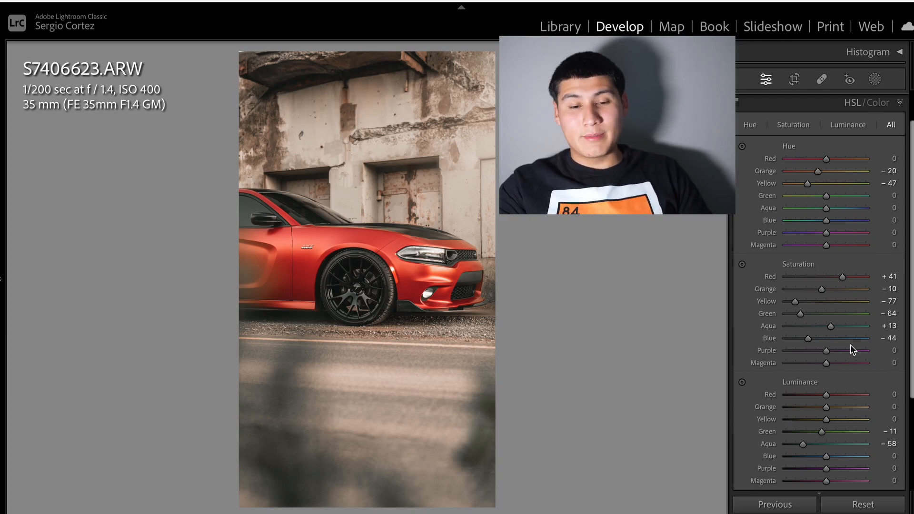
pyautogui.press('\\')
pyautogui.press('\\')
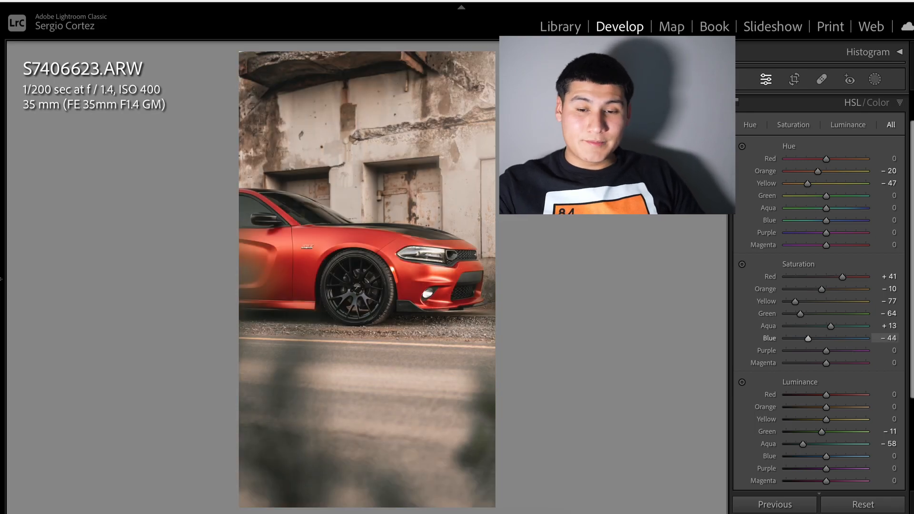
pyautogui.click(736, 102)
pyautogui.scroll(2, 737, 124)
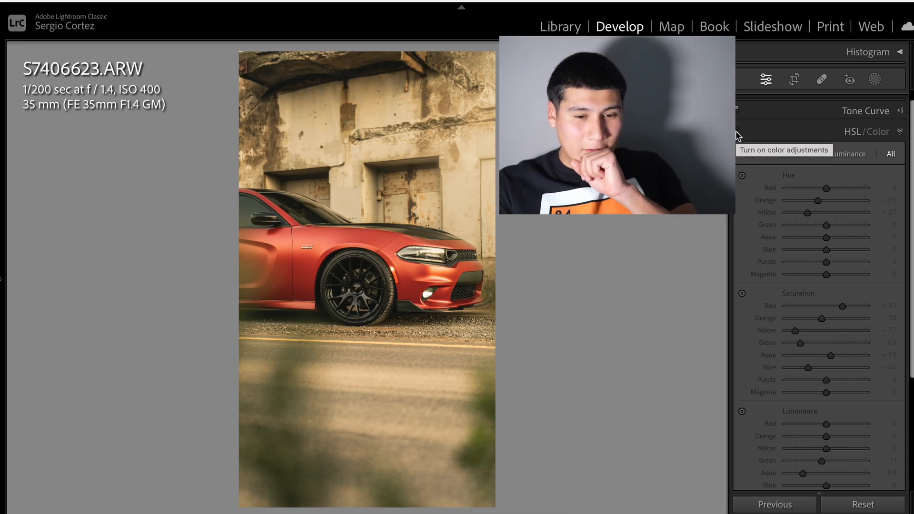
pyautogui.click(736, 135)
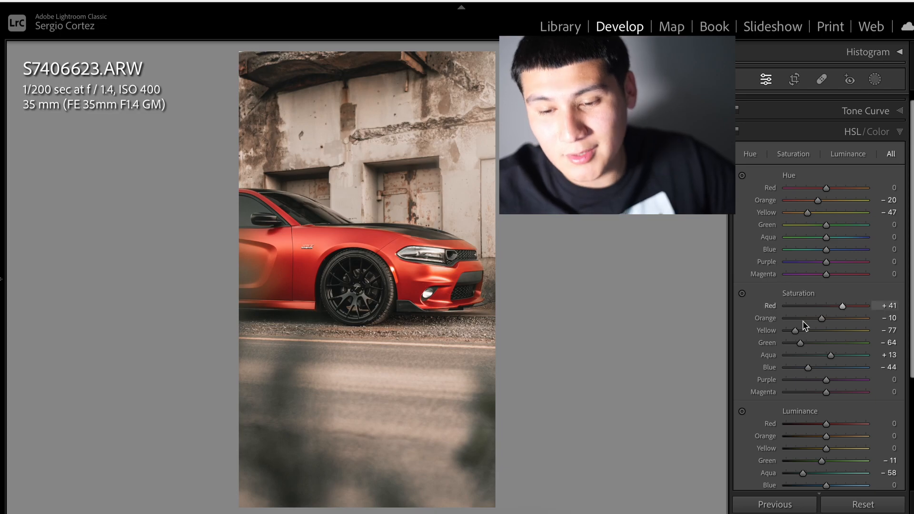
# Set the aqua saturation to +1 and the blue saturation to −4.
pyautogui.scroll(-2, 802, 321)
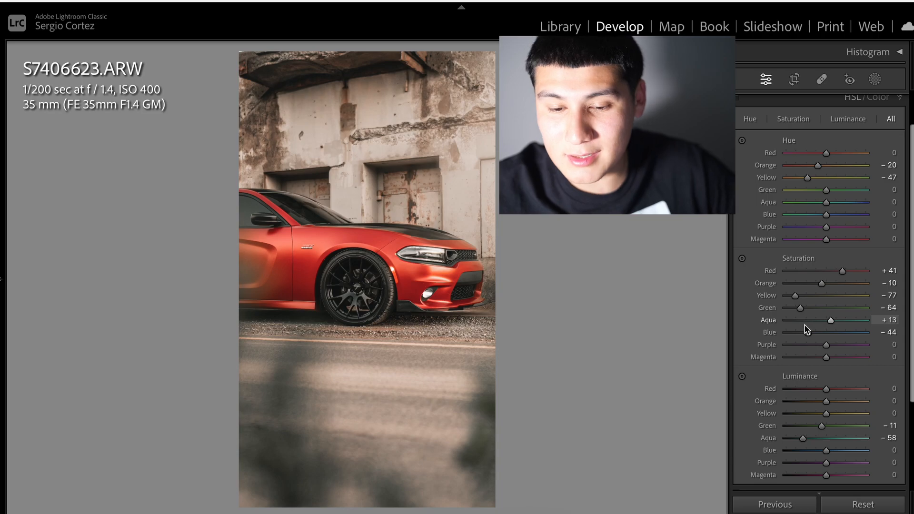
pyautogui.moveTo(823, 321); pyautogui.dragTo(826, 343)
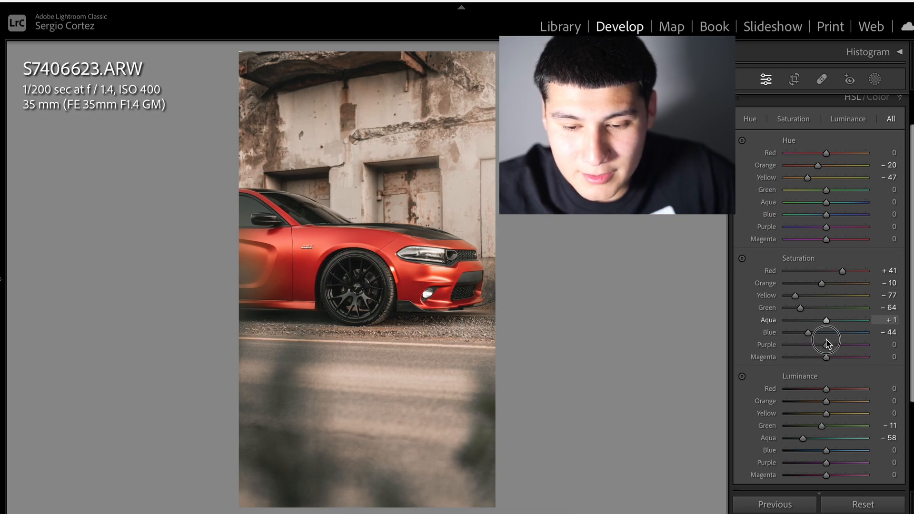
pyautogui.scroll(-1, 815, 344)
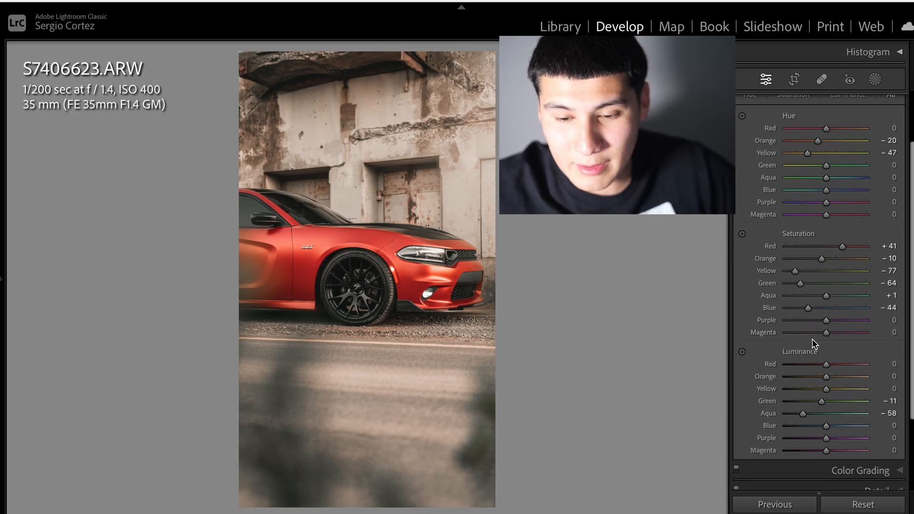
pyautogui.moveTo(809, 310); pyautogui.dragTo(828, 351)
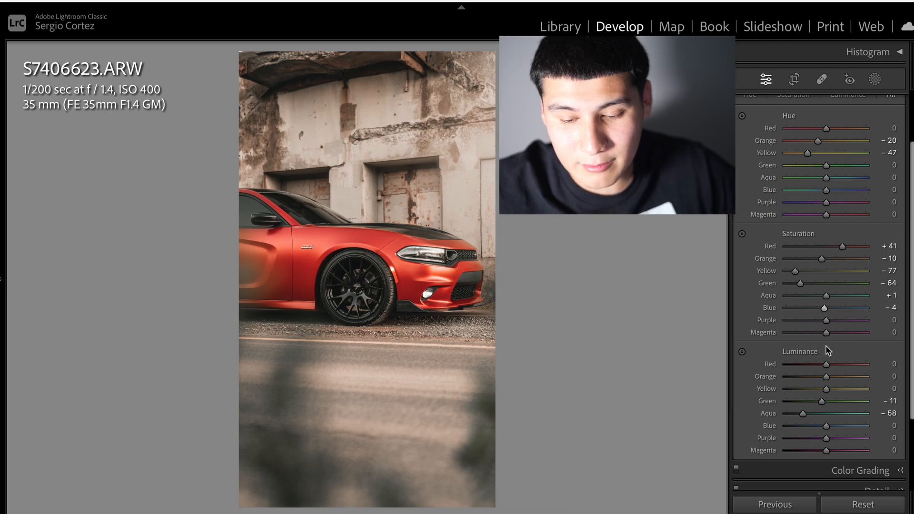
# Reset the aqua luminance to 0 and set the green luminance to −13.
pyautogui.scroll(-3, 826, 350)
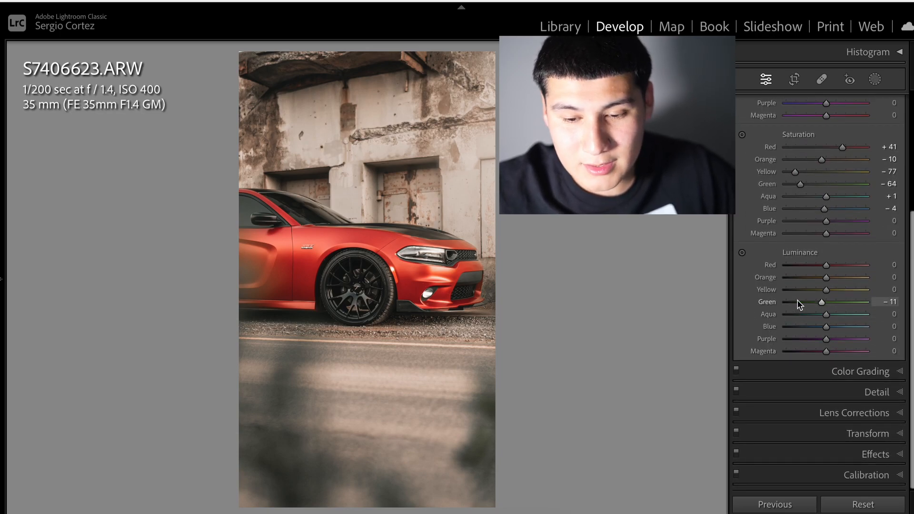
pyautogui.moveTo(817, 302); pyautogui.dragTo(816, 341)
pyautogui.scroll(5, 814, 335)
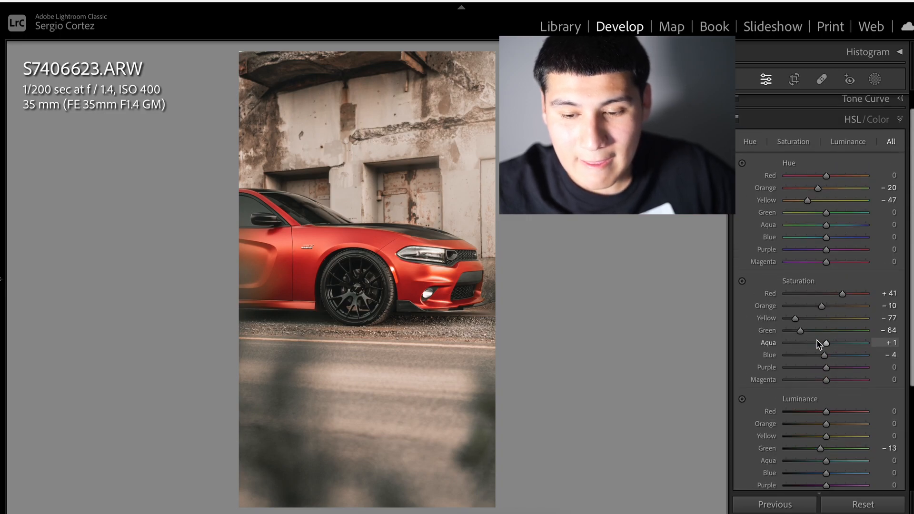
pyautogui.scroll(-1, 815, 334)
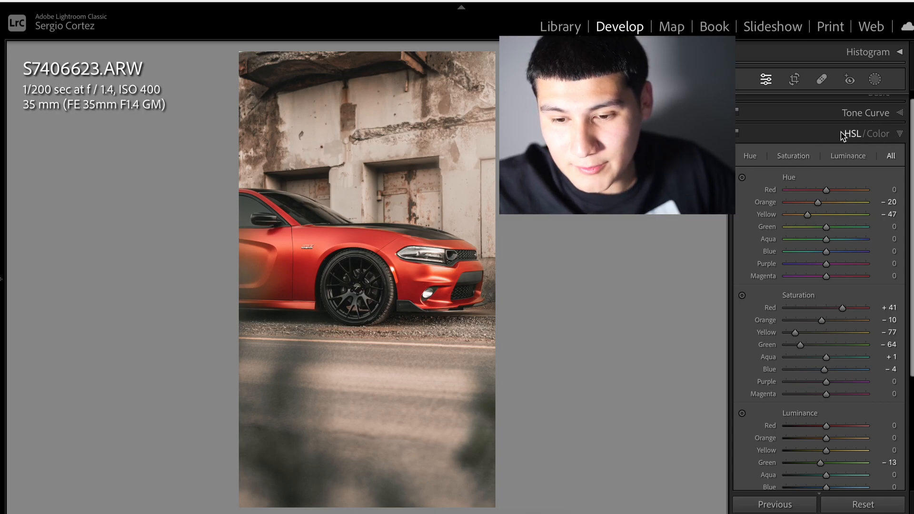
# Open the color grading wheels, try the midtones at hue 176 and saturation 11, compare, and undo the change.
pyautogui.click(860, 136)
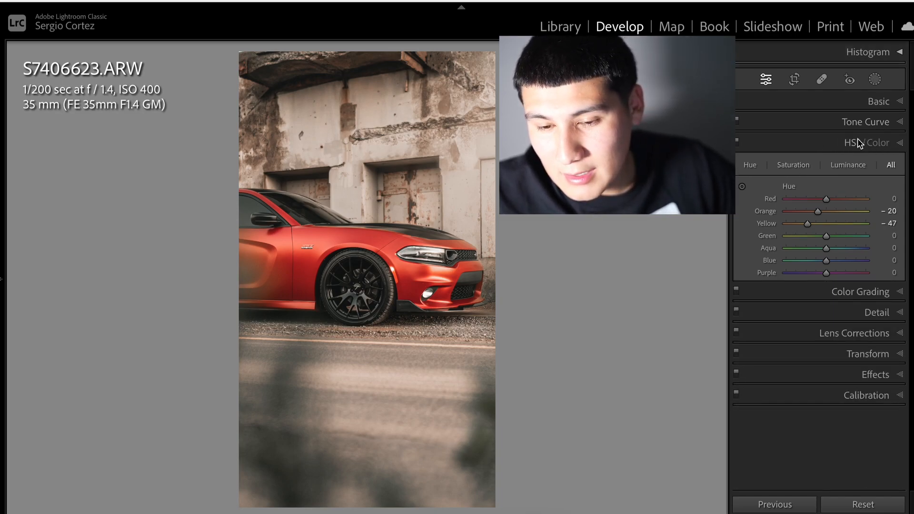
pyautogui.click(861, 163)
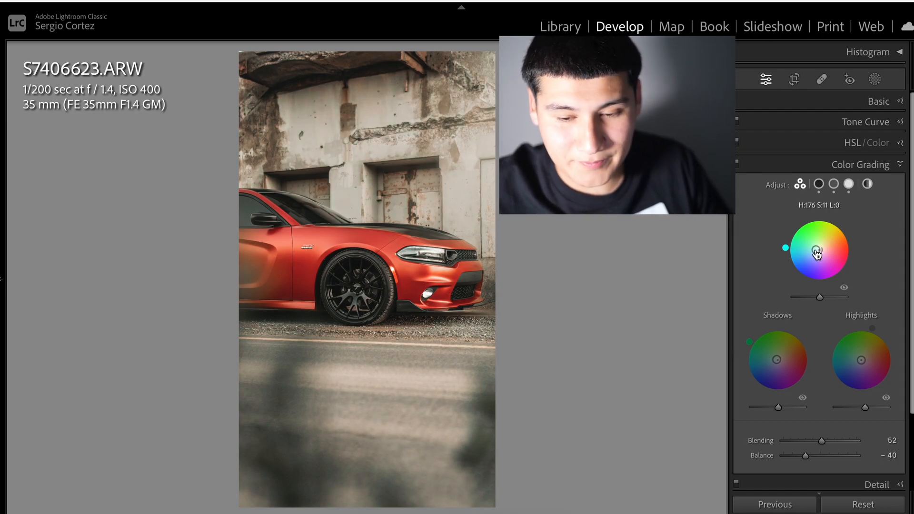
pyautogui.hotkey('ctrl', 'z')
pyautogui.hotkey('ctrl', 'y')
pyautogui.hotkey('ctrl', 'z')
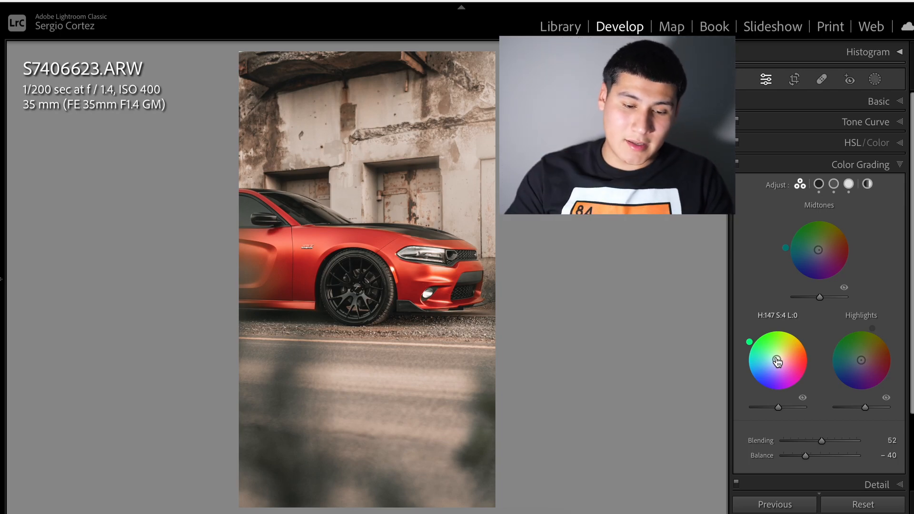
# Try the shadows color grade at hue 144 and with saturation 0, undoing each change after comparing.
pyautogui.moveTo(776, 361); pyautogui.dragTo(777, 359)
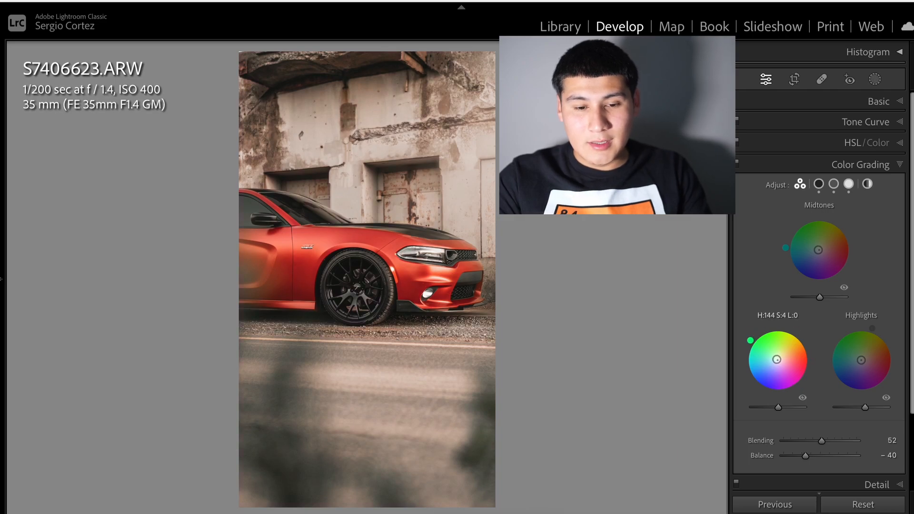
pyautogui.hotkey('ctrl', 'z')
pyautogui.hotkey('ctrl', 'y')
pyautogui.hotkey('ctrl', 'z')
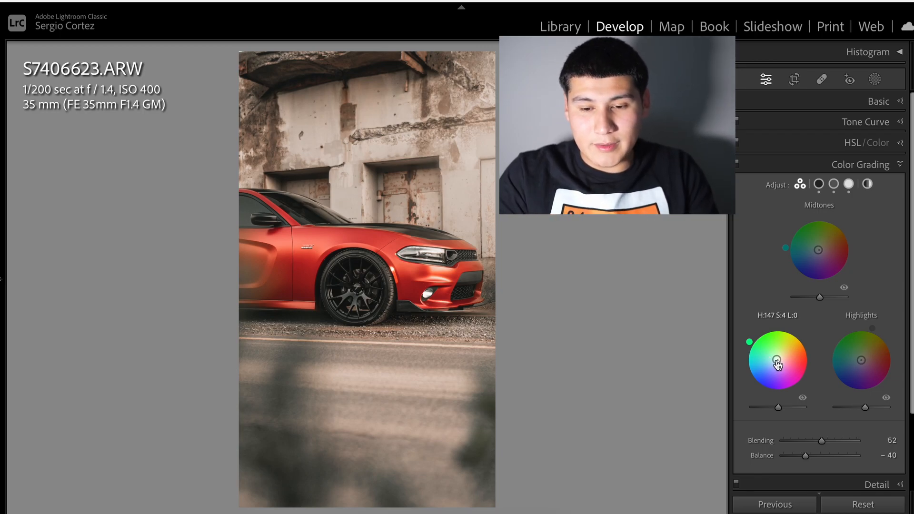
pyautogui.hotkey('ctrl', 'z')
pyautogui.hotkey('ctrl', 'shift', 'z')
pyautogui.hotkey('ctrl', 'z')
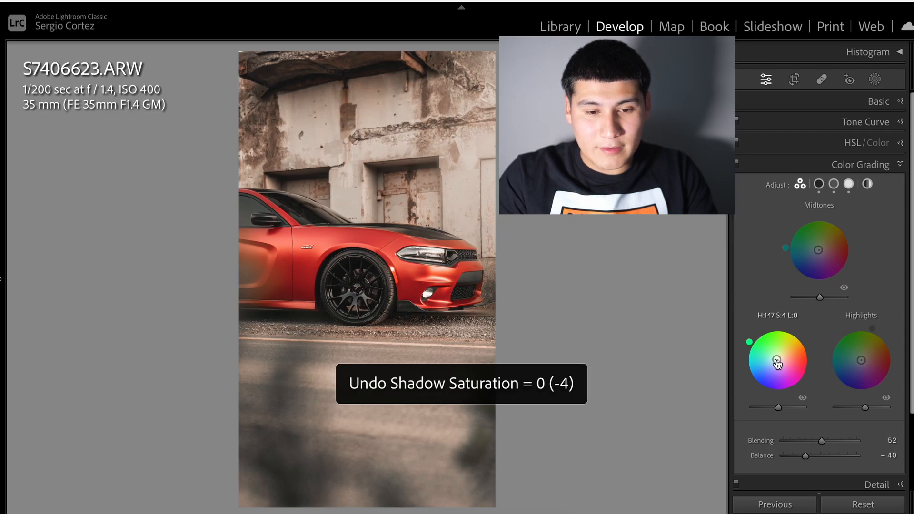
# Compare the photo with the color grading switched off and on, leaving it on.
pyautogui.click(737, 164)
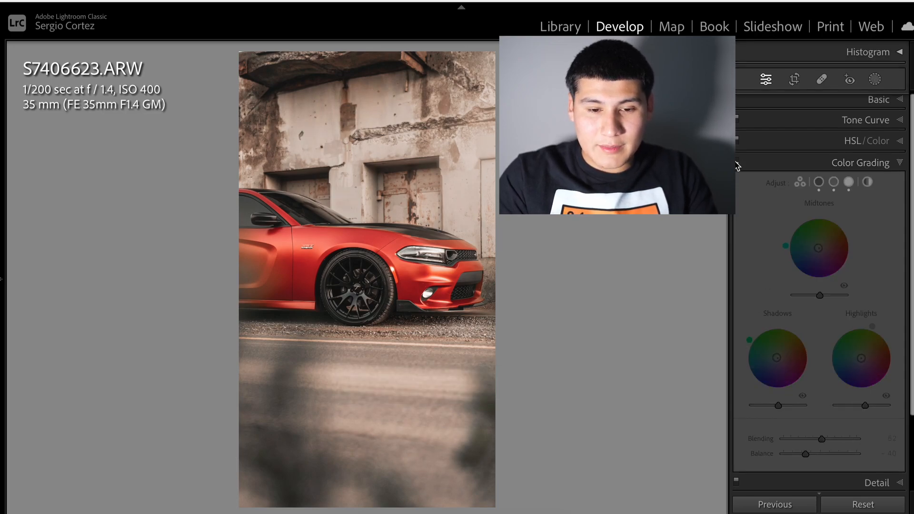
pyautogui.click(737, 164)
pyautogui.click(737, 163)
pyautogui.click(737, 163)
pyautogui.click(737, 163)
pyautogui.click(737, 163)
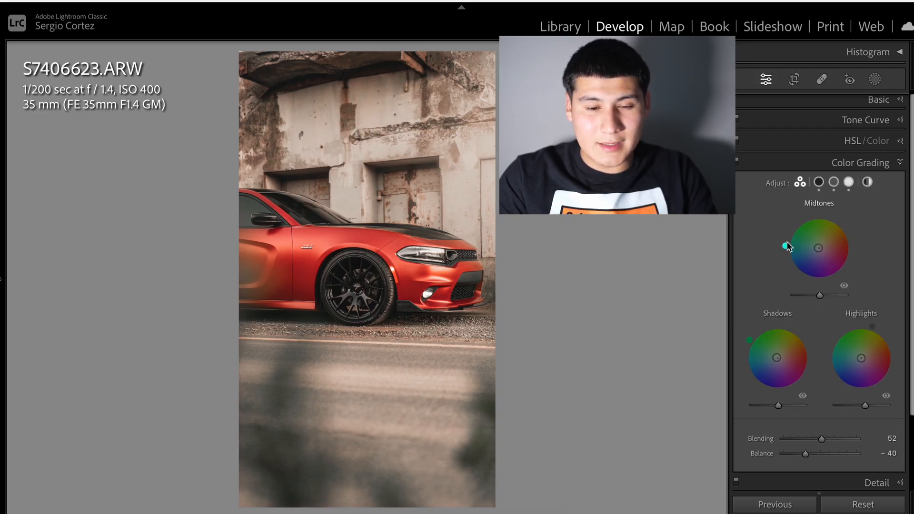
# Open the detail settings and compare sharpening amounts of 40 and 52, leaving the reset to 40 undone.
pyautogui.scroll(-4, 789, 253)
pyautogui.click(856, 393)
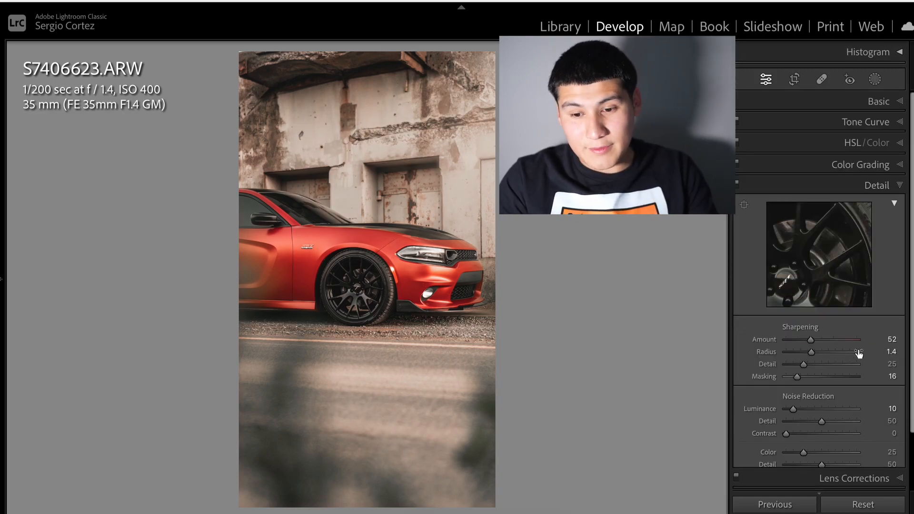
pyautogui.scroll(-3, 829, 332)
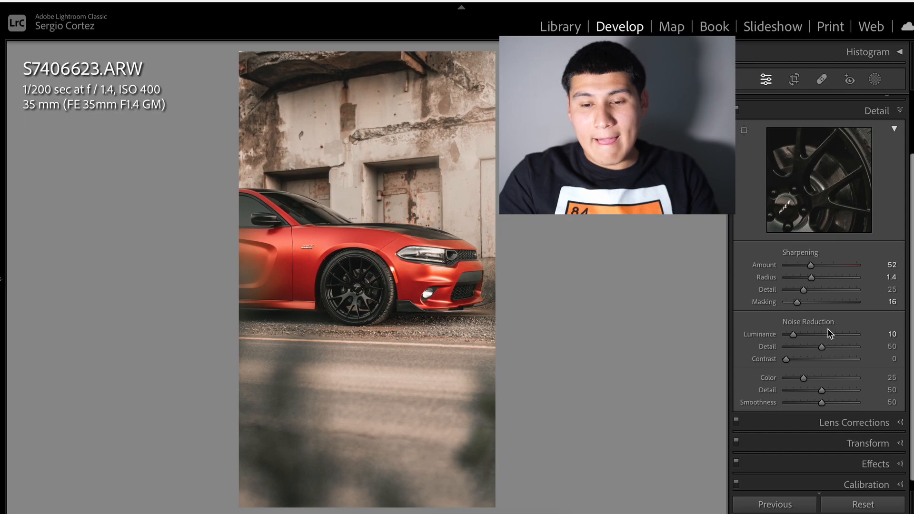
pyautogui.doubleClick(769, 266)
pyautogui.hotkey('ctrl', 'z')
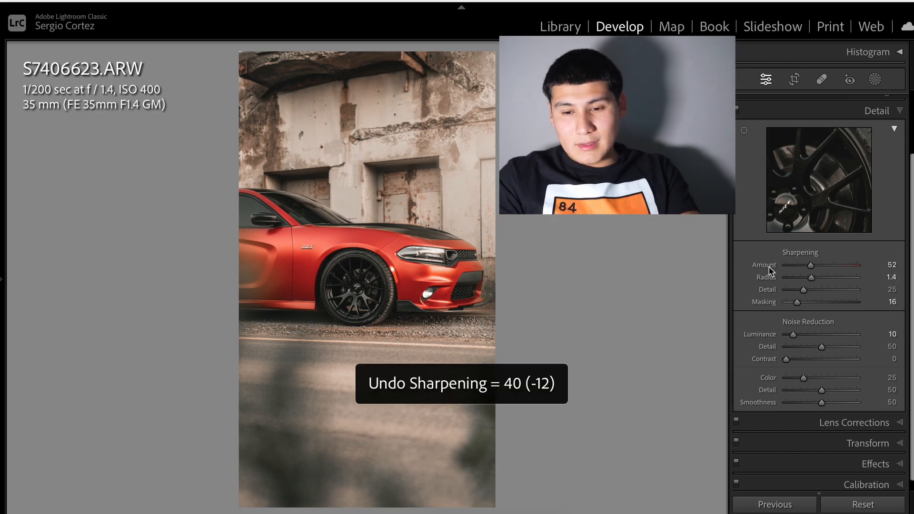
pyautogui.hotkey('ctrl', 'y')
pyautogui.hotkey('ctrl', 'z')
pyautogui.hotkey('ctrl', 'y')
pyautogui.hotkey('ctrl', 'z')
# Set the sharpening amount to 50, its masking to 30, and the luminance noise reduction to 12.
pyautogui.moveTo(810, 266)
pyautogui.mouseDown()
pyautogui.moveTo(830, 277)
pyautogui.moveTo(810, 279)
pyautogui.mouseUp()
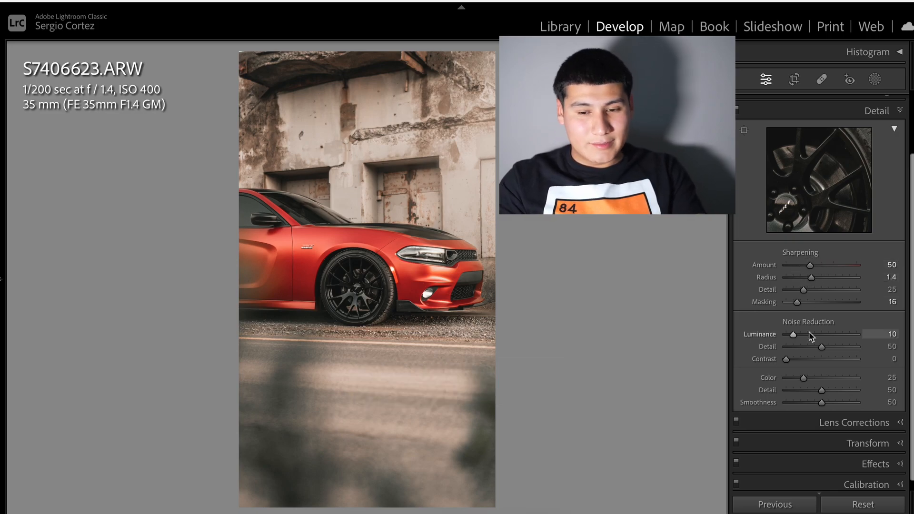
pyautogui.moveTo(795, 302)
pyautogui.mouseDown()
pyautogui.moveTo(815, 316)
pyautogui.moveTo(803, 308)
pyautogui.moveTo(808, 314)
pyautogui.mouseUp()
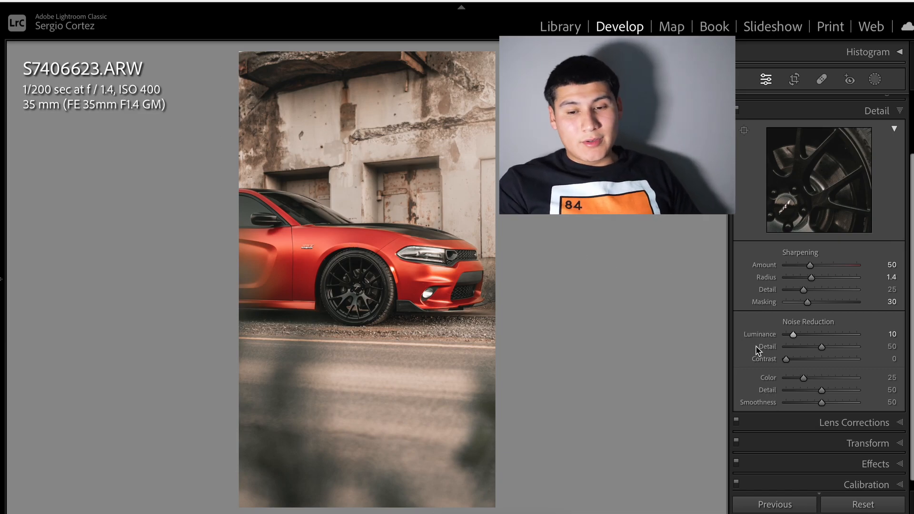
pyautogui.moveTo(792, 335); pyautogui.dragTo(794, 335)
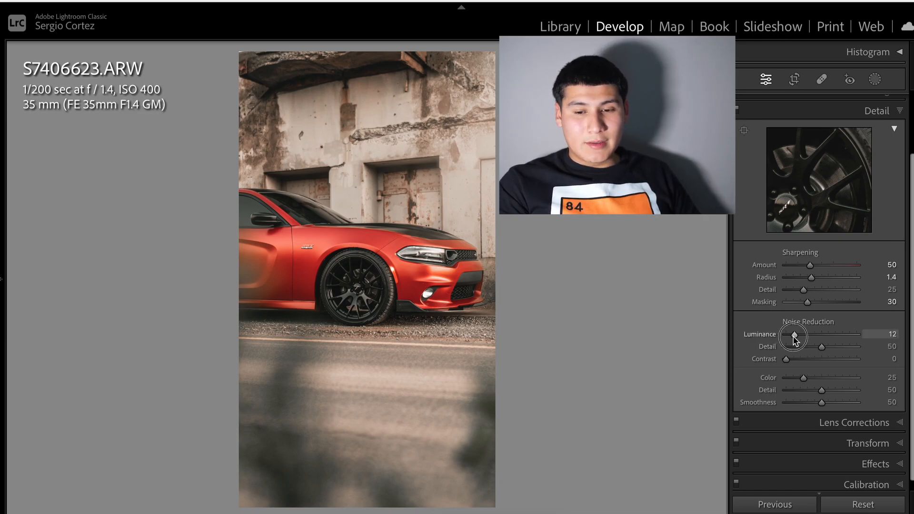
# Turn on Remove Chromatic Aberration in the photo's lens corrections.
pyautogui.click(864, 422)
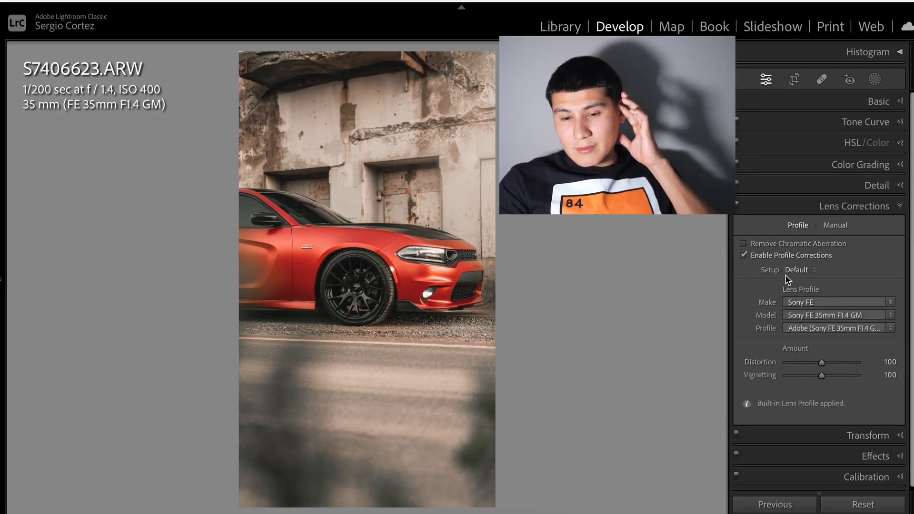
pyautogui.click(747, 243)
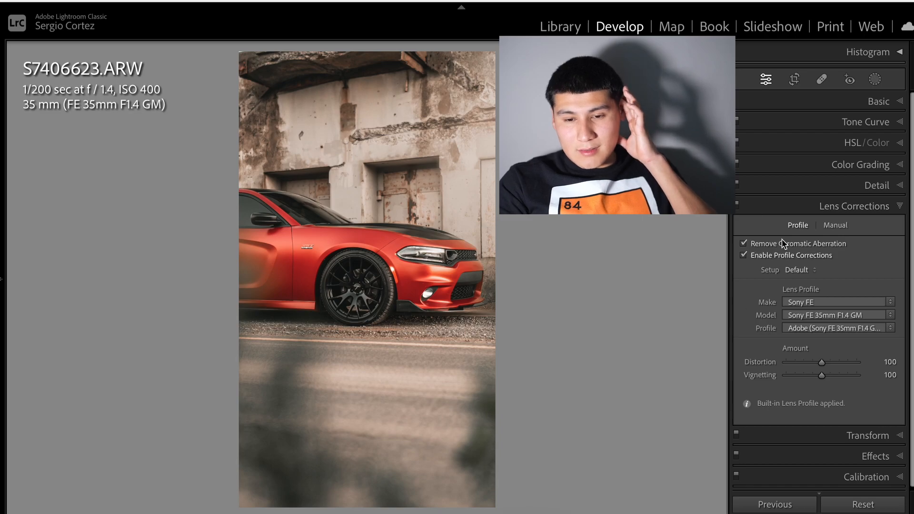
pyautogui.click(873, 206)
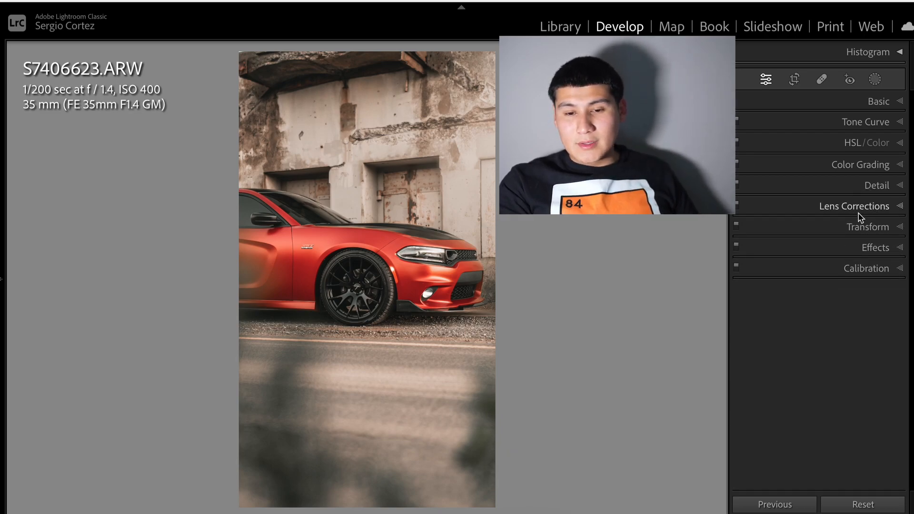
# Try a vertical perspective transform of −100 on the photo and undo it.
pyautogui.click(859, 231)
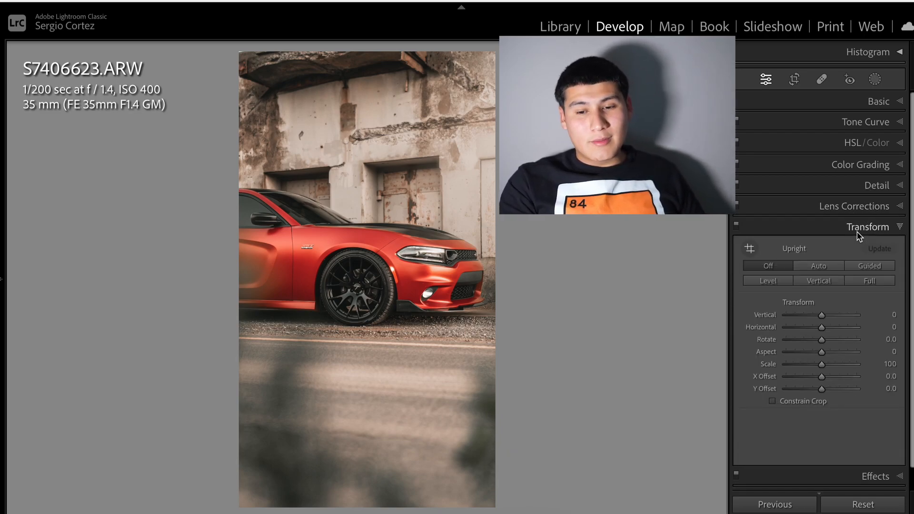
pyautogui.moveTo(811, 315); pyautogui.dragTo(779, 310)
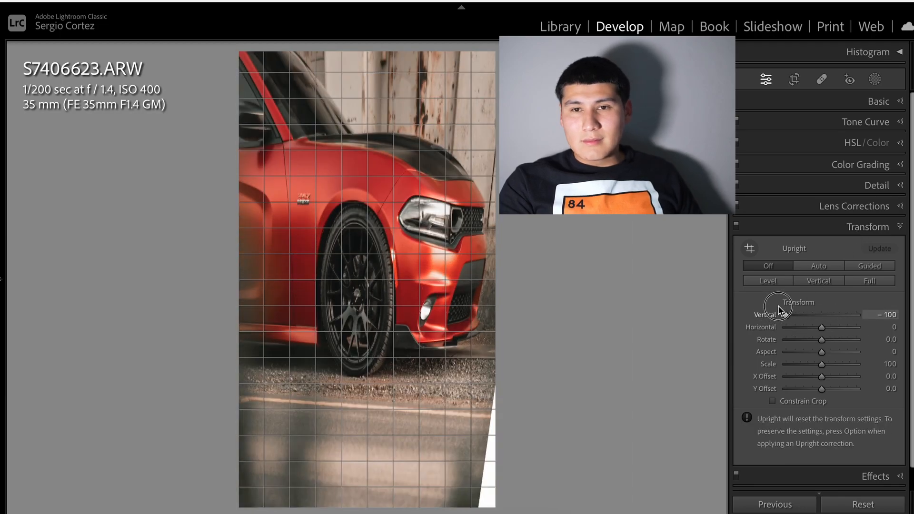
pyautogui.press('super+z')
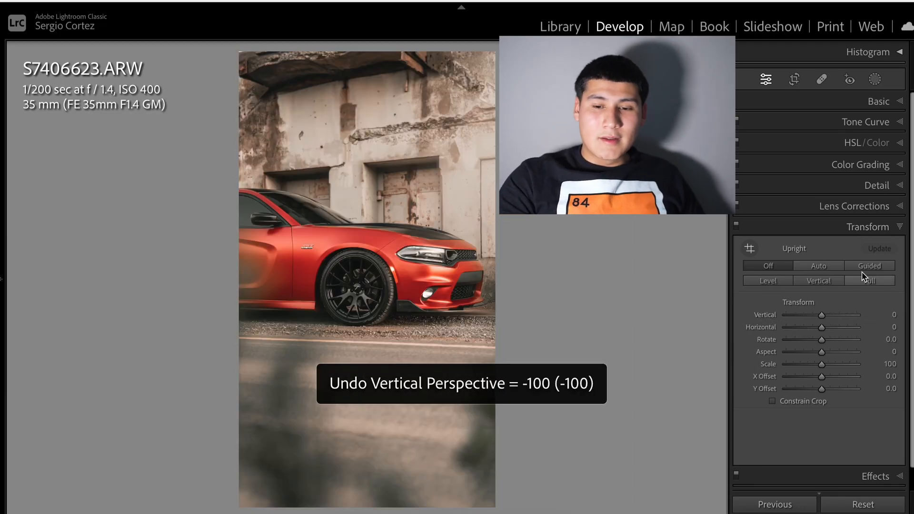
pyautogui.click(867, 226)
# Open the effects settings and compare the post-crop vignette amount reset and at −3, leaving the reset undone.
pyautogui.click(872, 247)
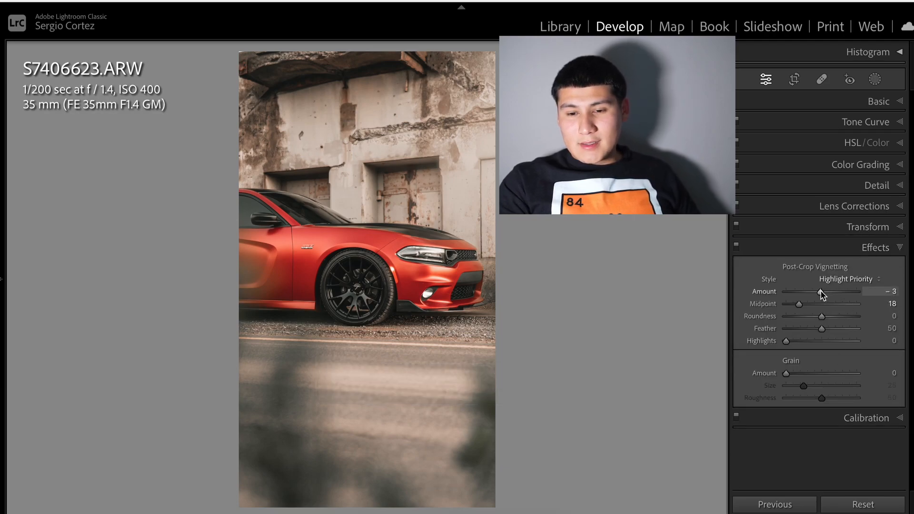
pyautogui.doubleClick(768, 290)
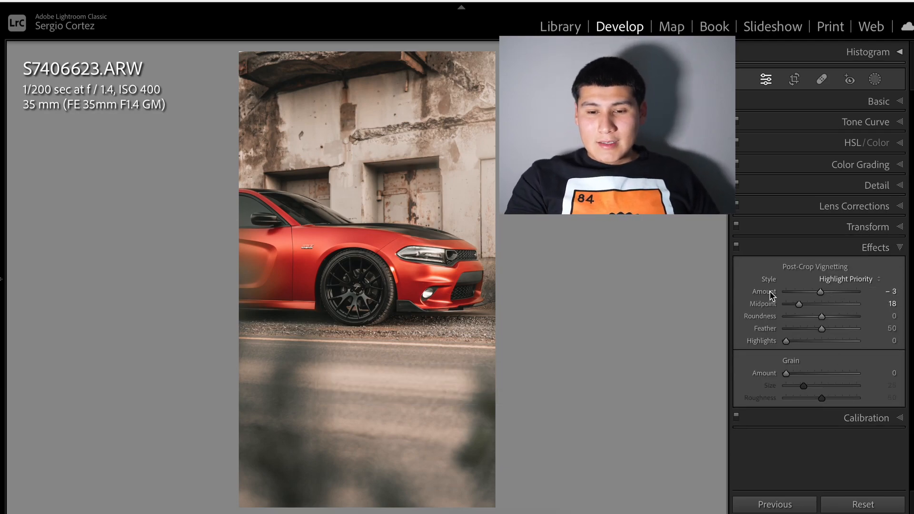
pyautogui.hotkey('ctrl', 'z')
pyautogui.hotkey('ctrl', 'y')
pyautogui.hotkey('ctrl', 'z')
pyautogui.hotkey('ctrl', 'y')
pyautogui.hotkey('ctrl', 'z')
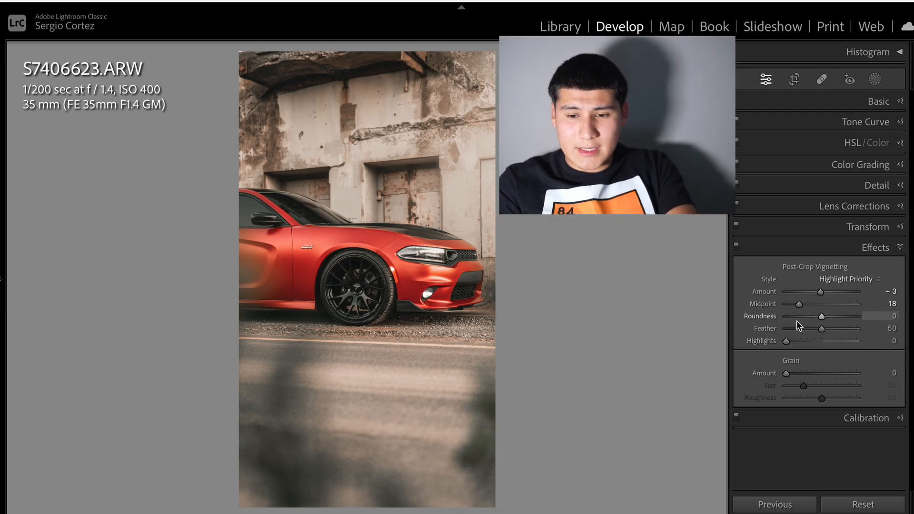
# Try the post-crop vignette midpoint at 50 and at another position, undoing each change.
pyautogui.doubleClick(763, 304)
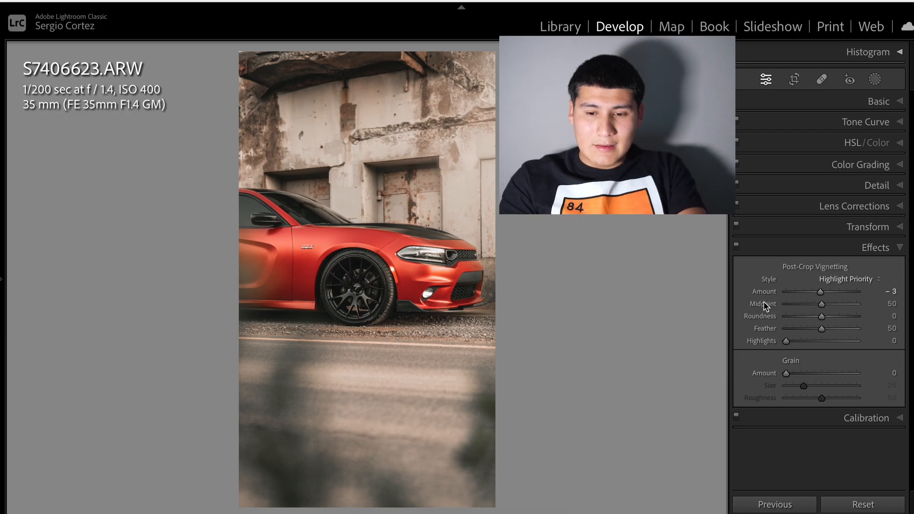
pyautogui.hotkey('ctrl', 'z')
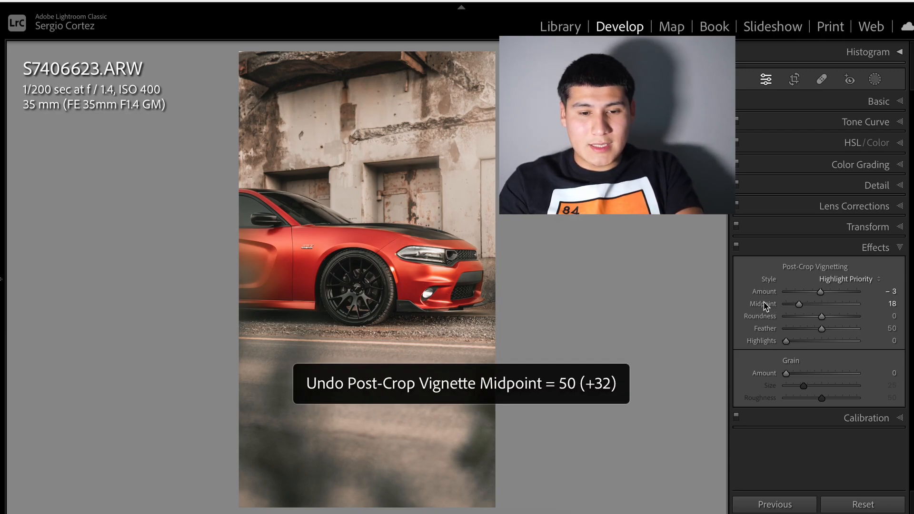
pyautogui.press('alt')
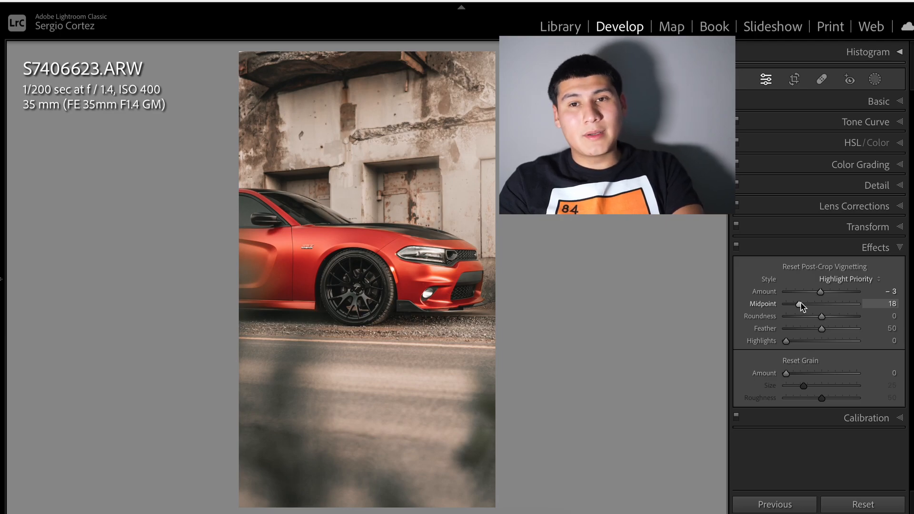
pyautogui.moveTo(801, 303); pyautogui.dragTo(796, 338)
pyautogui.hotkey('ctrl', 'z')
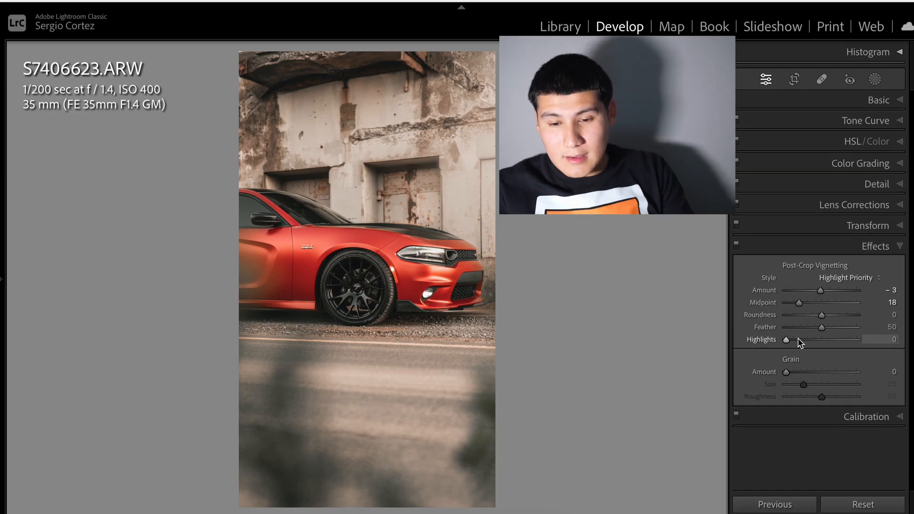
# Set the calibration shadows tint to −14 and compare the photo with the tint at 0.
pyautogui.click(842, 416)
pyautogui.moveTo(822, 320); pyautogui.dragTo(816, 323)
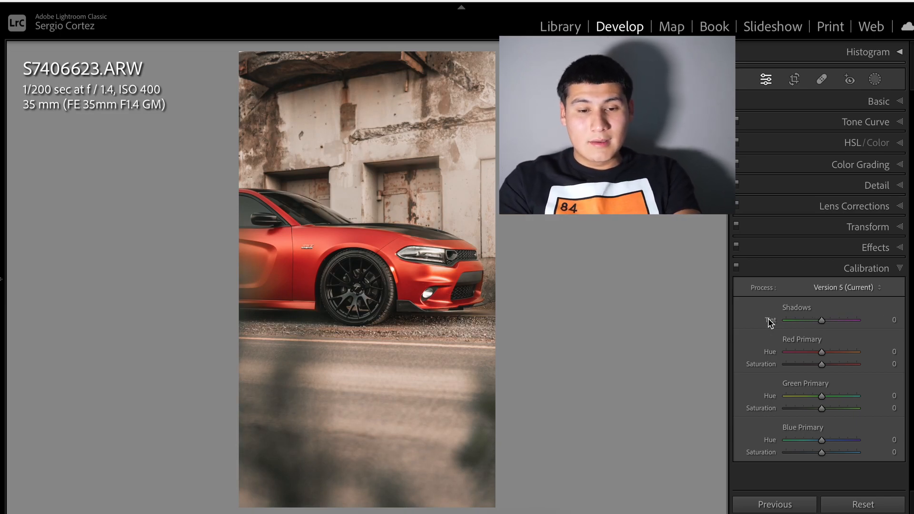
pyautogui.hotkey('ctrl', 'z')
pyautogui.hotkey('ctrl', 'shift', 'z')
pyautogui.hotkey('ctrl', 'z')
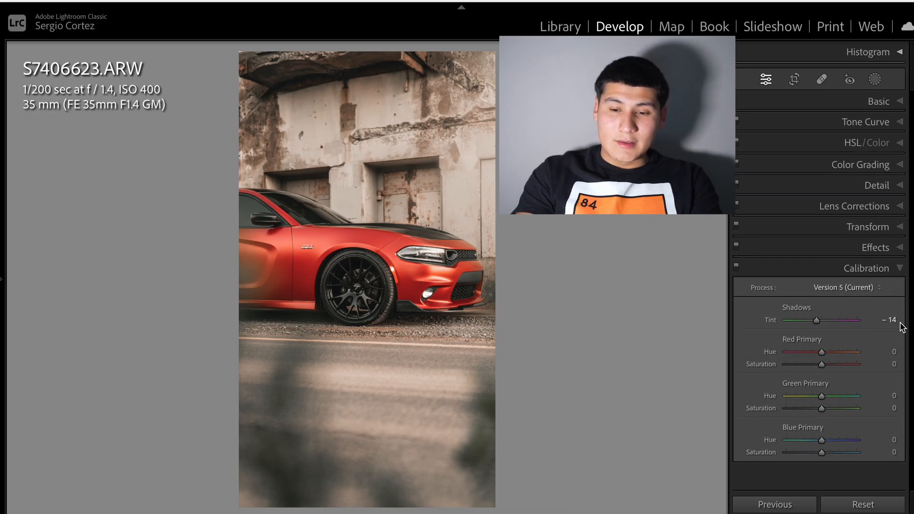
# Open the Basic adjustment settings.
pyautogui.click(872, 100)
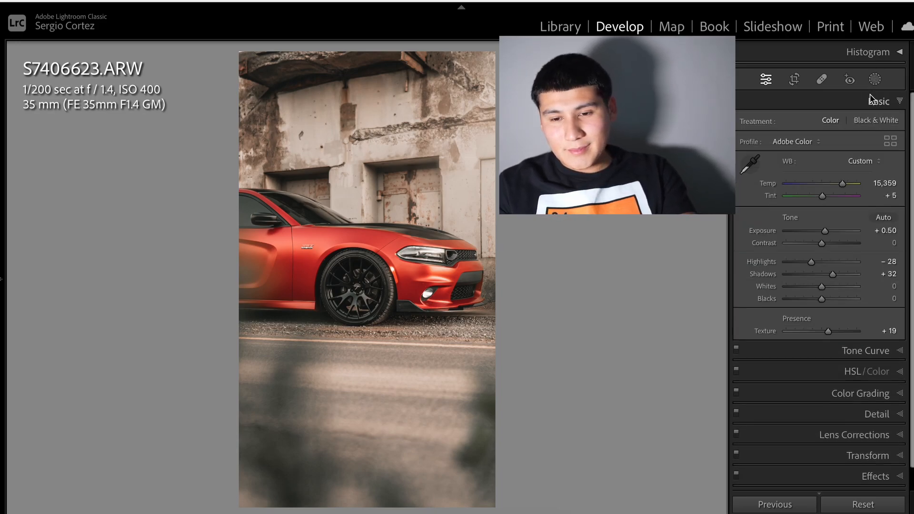